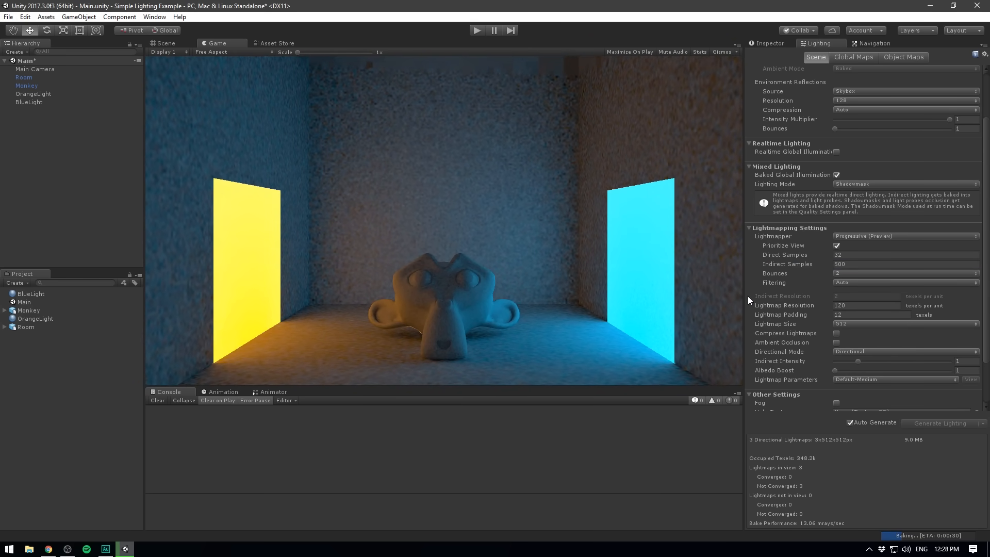
Inspect the room, the monkey and the main camera in the scene, including the camera's game view.
scroll(750, 295, down, 3)
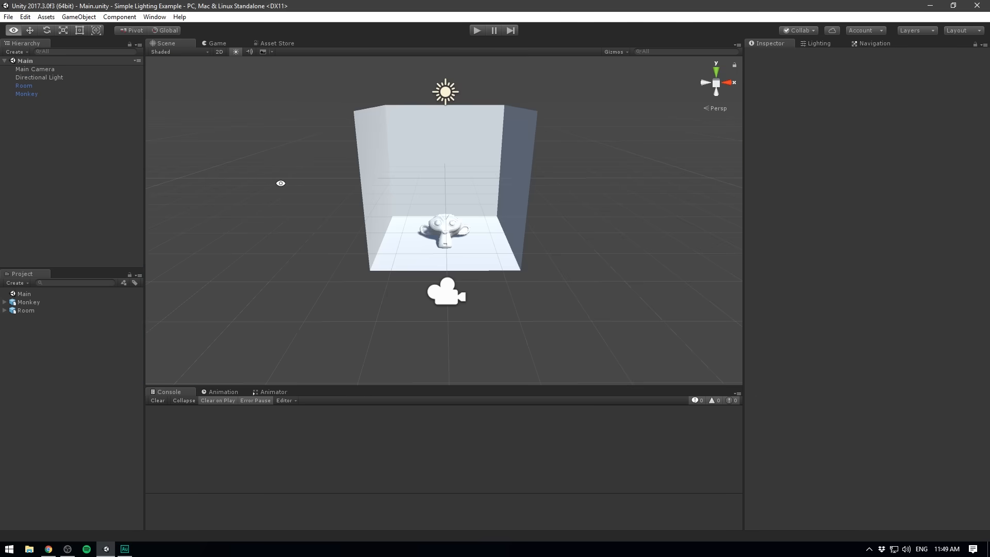
mouse_move(278, 181)
alt+mouse_down()
mouse_move(457, 180)
mouse_move(292, 191)
alt+mouse_up()
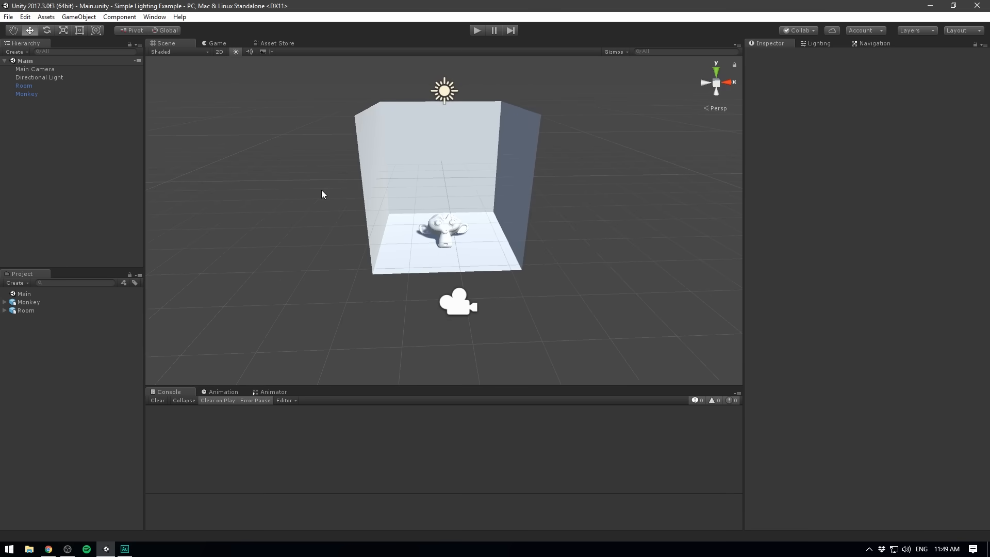
middle_drag(310, 172, 294, 185)
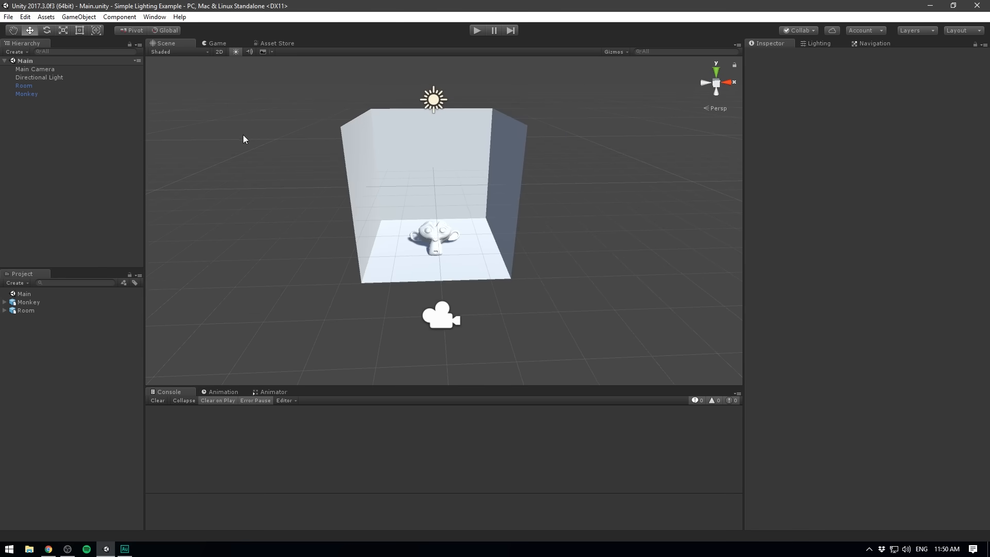
click(24, 85)
alt+drag(217, 181, 196, 178)
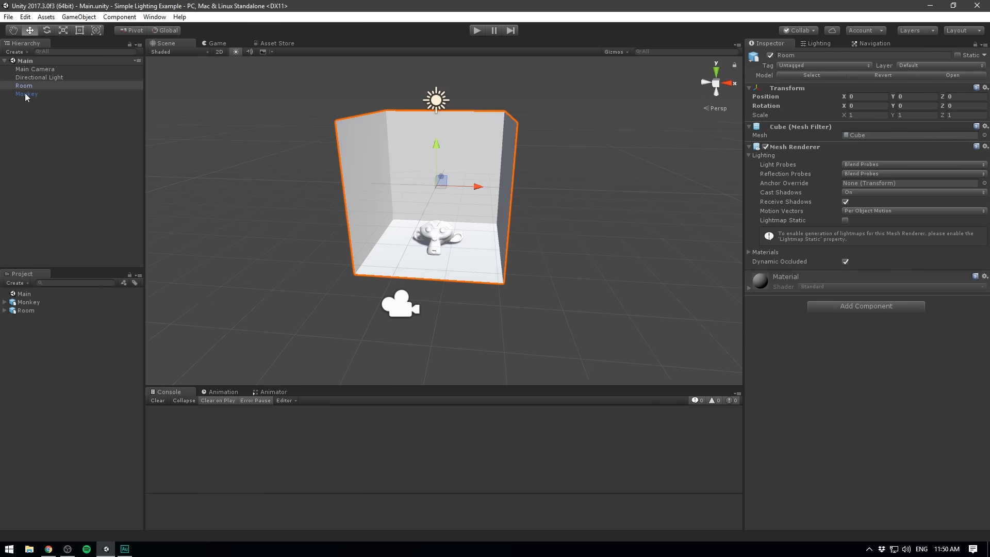
click(26, 94)
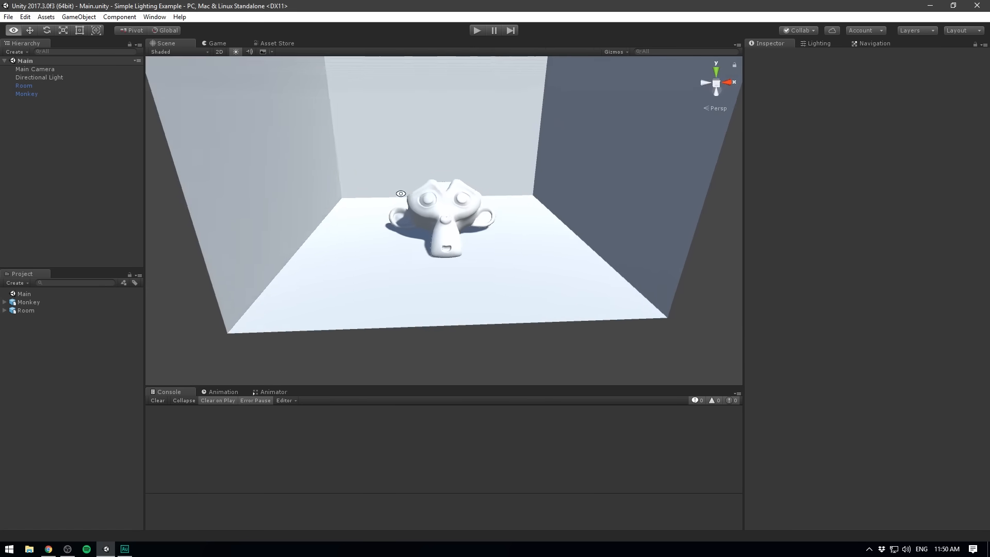
alt+drag(263, 147, 227, 133)
scroll(227, 133, down, 5)
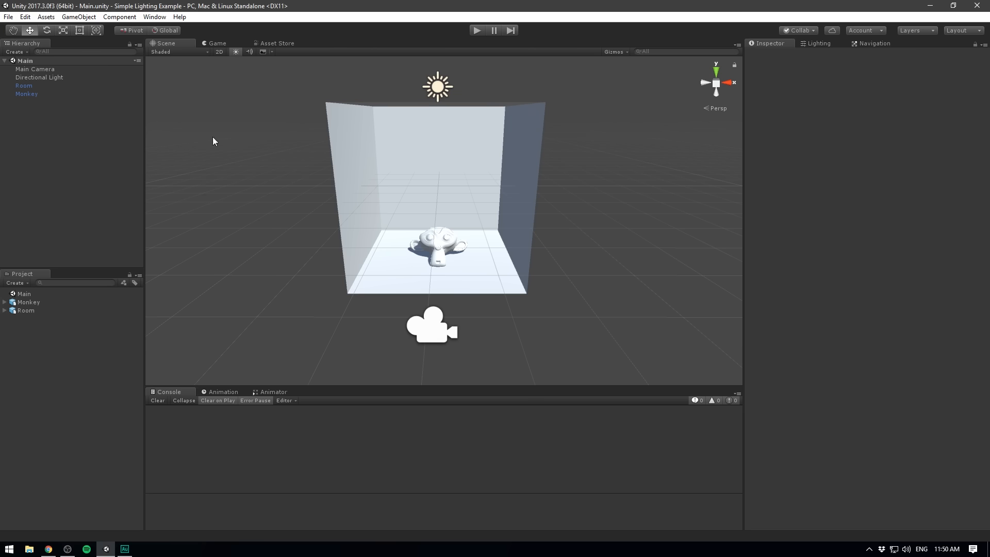
click(48, 70)
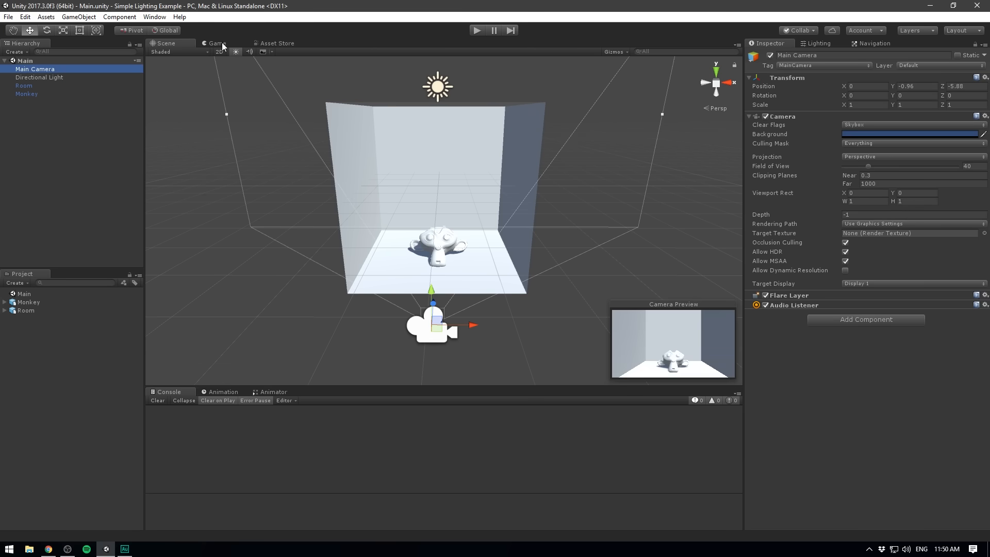
click(224, 43)
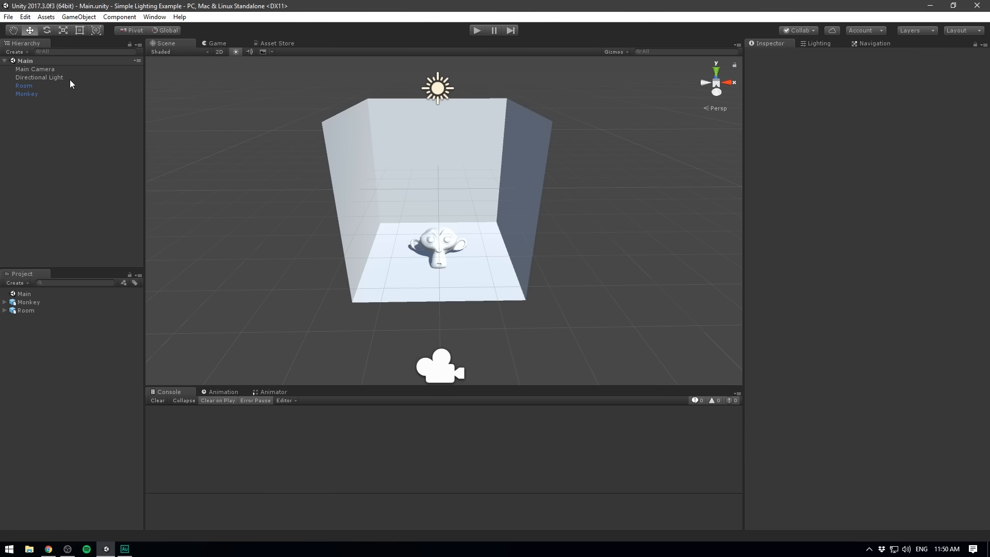
Delete the Directional Light from the scene and check the result in the game view.
click(51, 77)
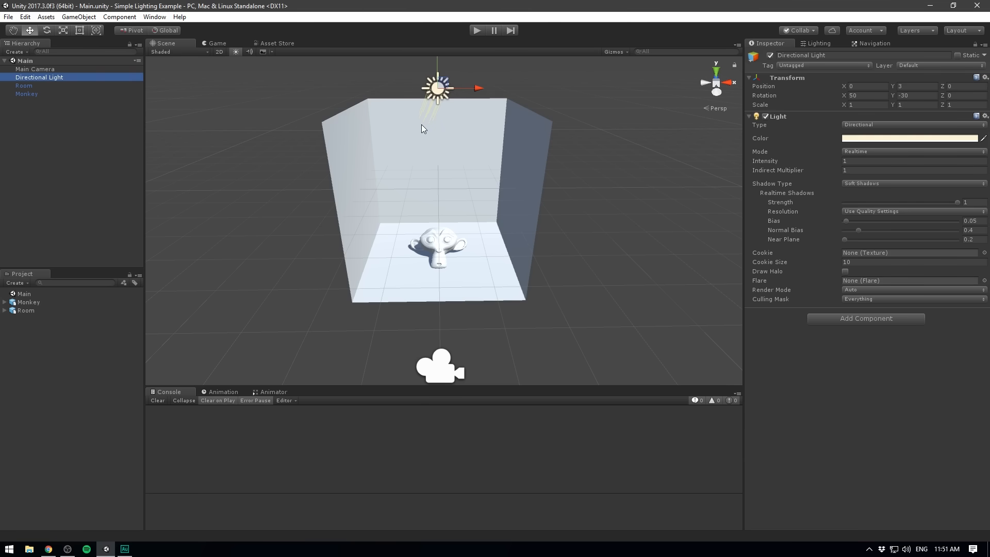
key(Delete)
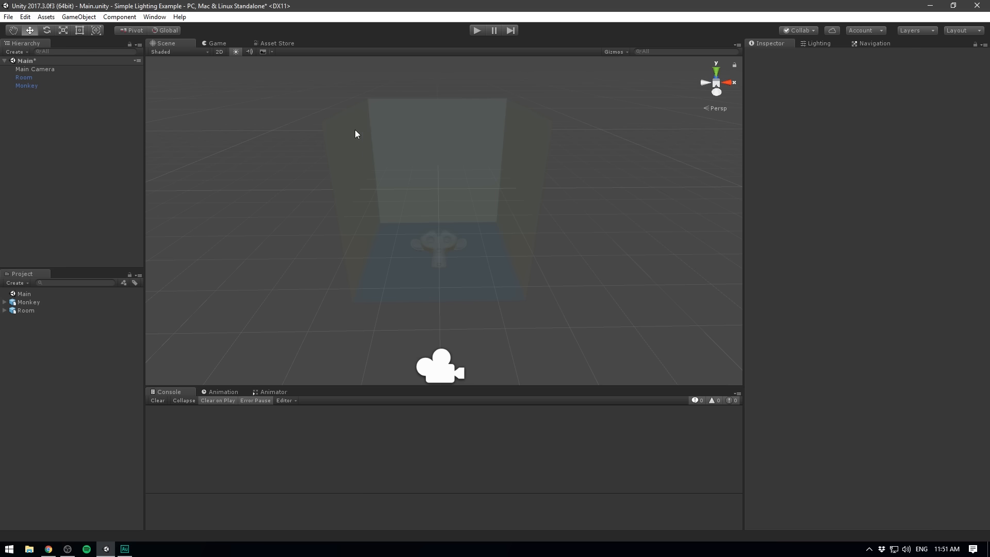
click(217, 44)
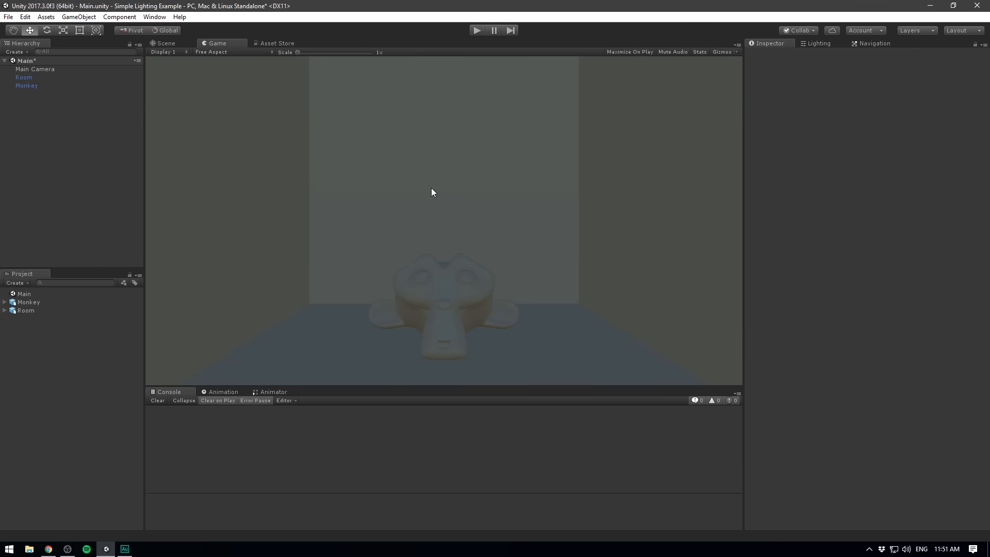
key(ctrl+1)
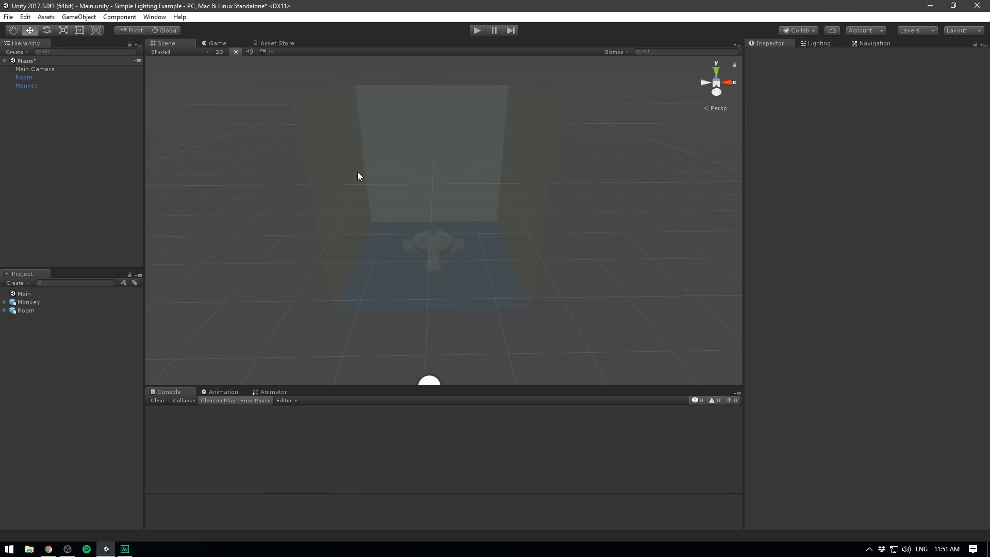
right_click(81, 143)
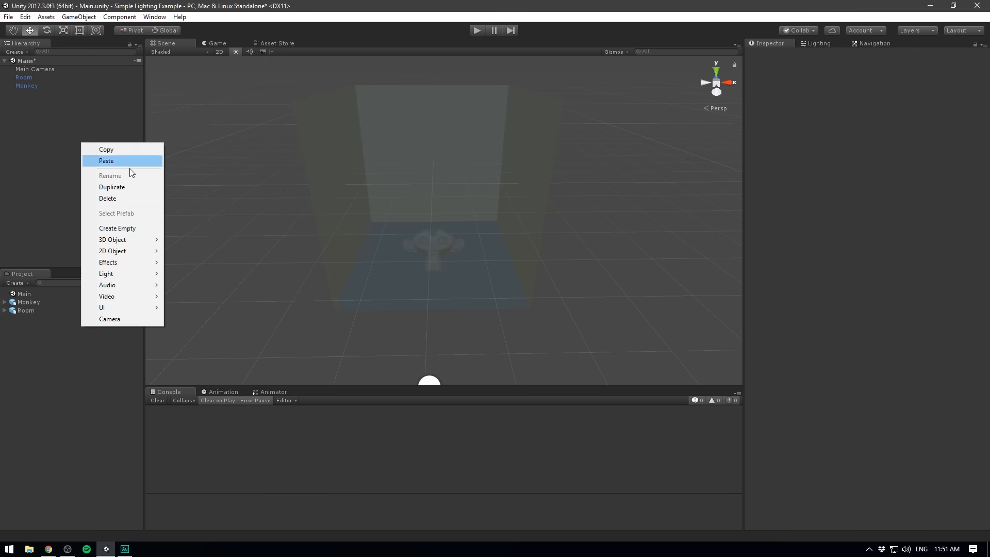
mouse_move(143, 276)
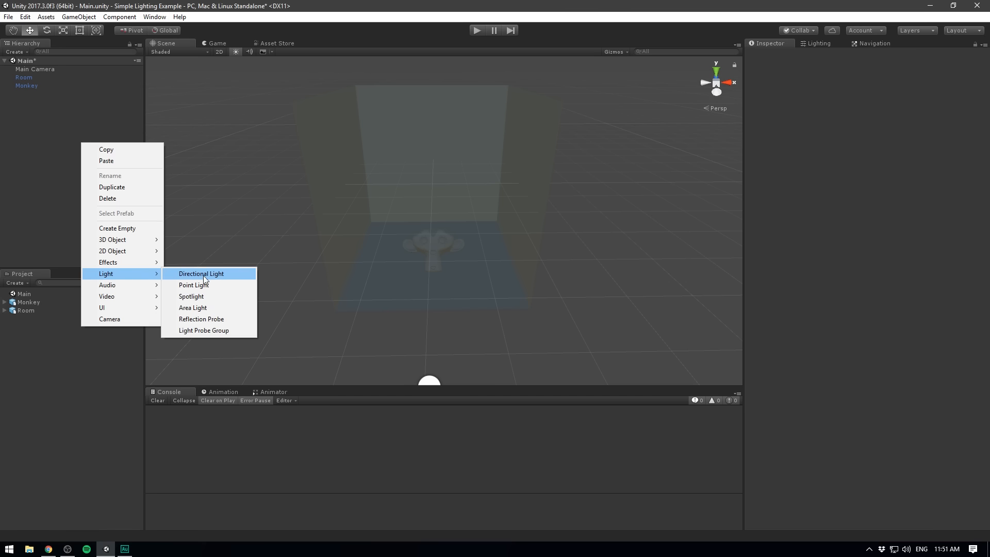
click(53, 235)
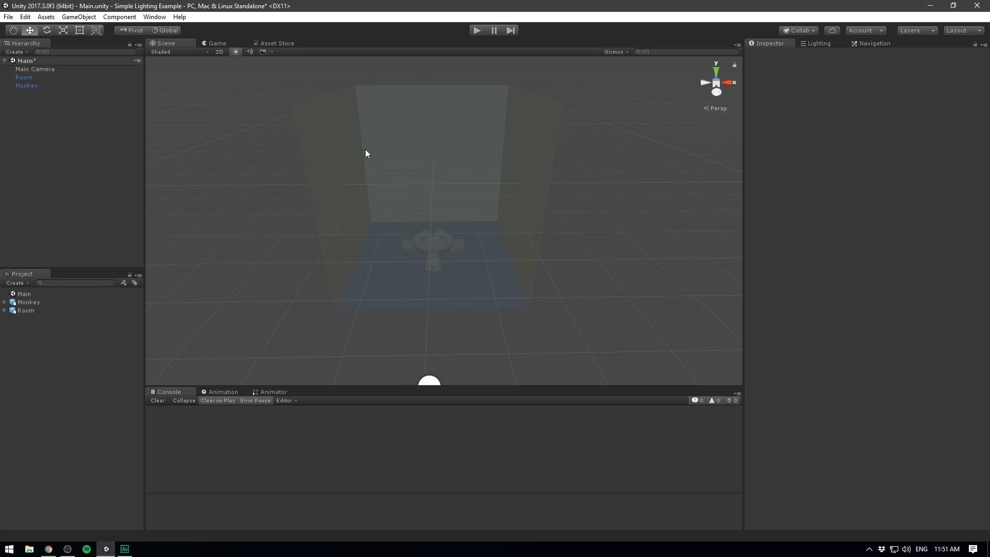
Add a 3D plane to the scene and turn off scene lighting in the Scene view.
right_click(56, 140)
mouse_move(104, 238)
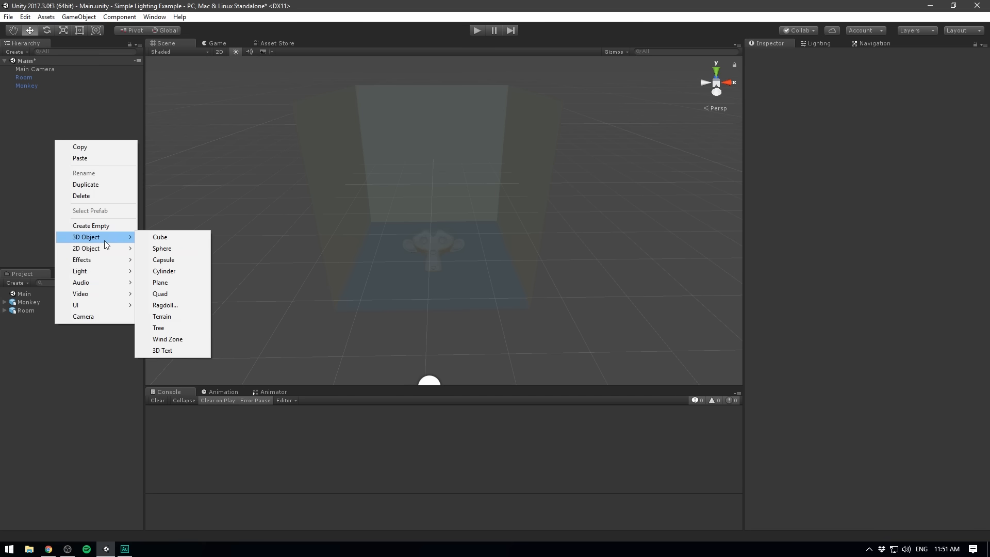
click(160, 282)
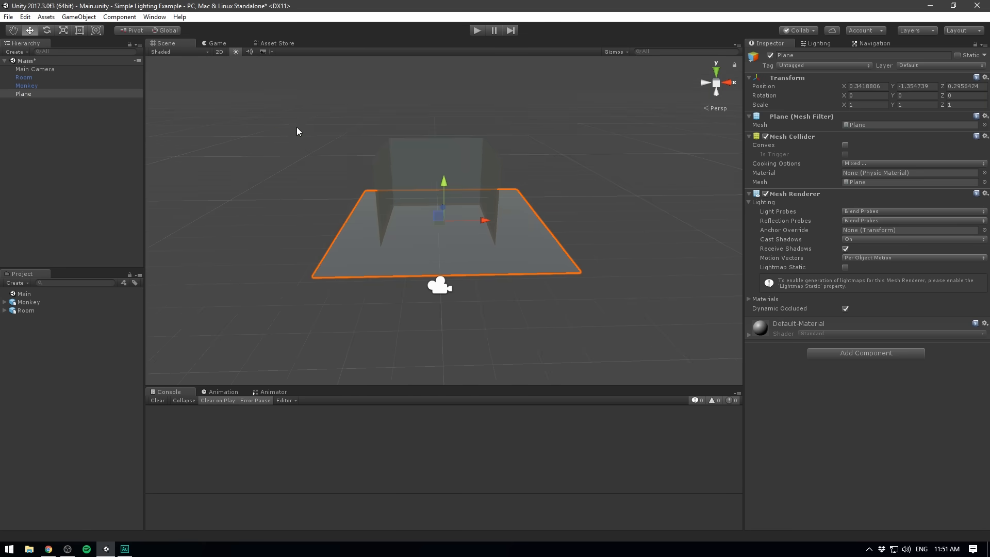
click(236, 51)
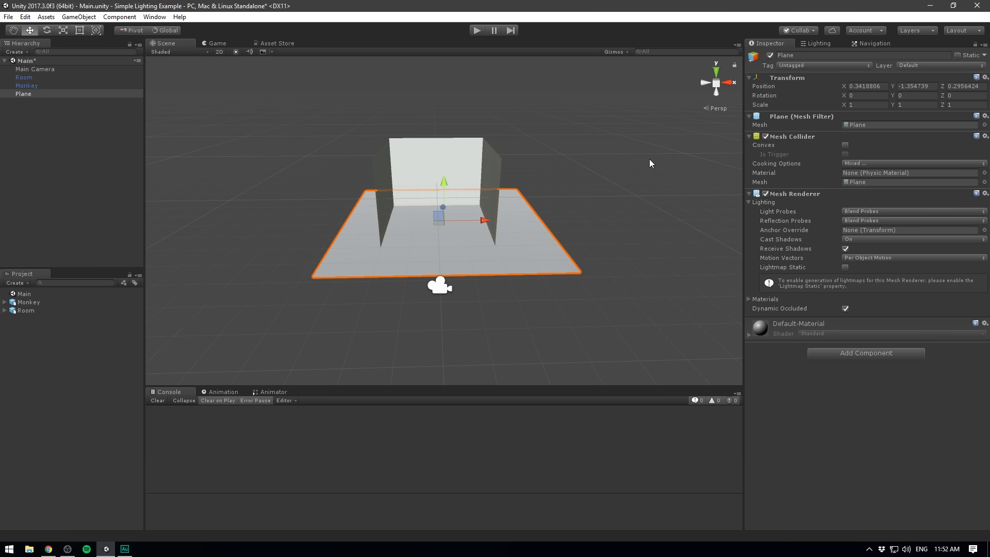
Scale the plane to 0.2 on both X and Z.
click(868, 105)
text(.2)
key(Tab)
key(Tab)
text(.2)
key(Return)
Reset the plane's position and set its Z rotation to -90.
right_click(786, 78)
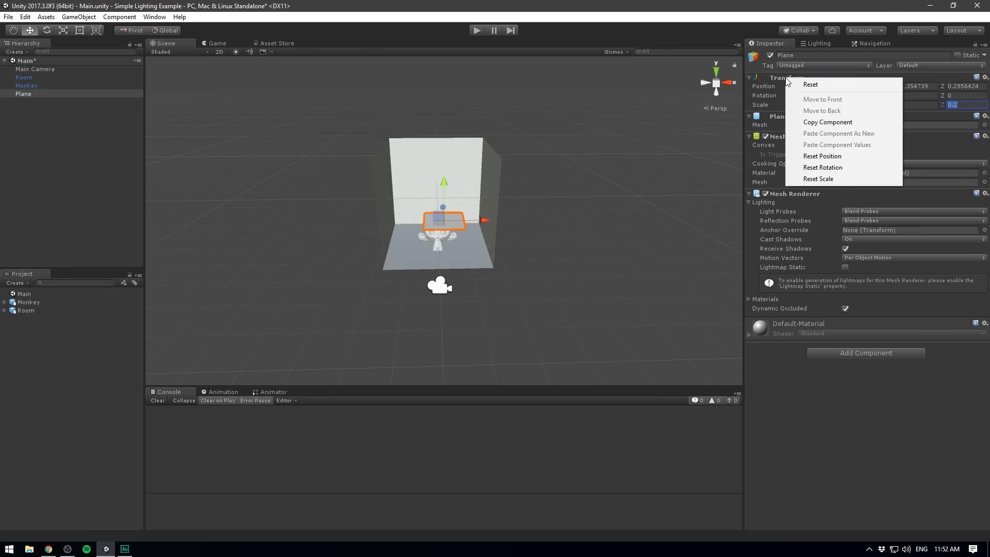
click(807, 157)
click(960, 95)
text(-90)
key(Return)
Move the plane against the room's left wall, at about X -2.48 and Y -1.5.
alt+drag(516, 211, 481, 211)
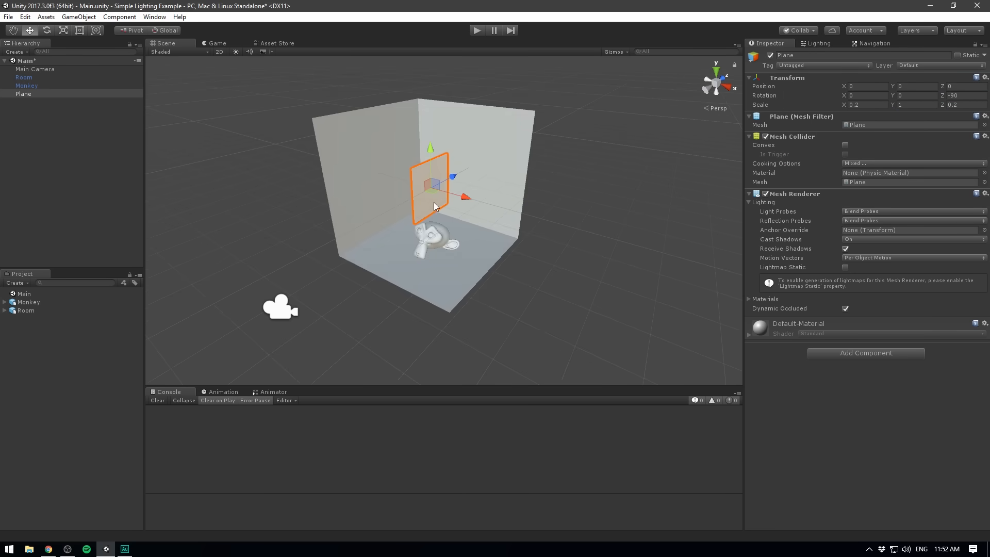
drag(466, 202, 411, 184)
drag(370, 136, 377, 172)
key(alt)
key(f)
alt+drag(364, 249, 491, 225)
Set the plane's X position to -2.49 and check its placement on the wall.
click(877, 89)
text(-2.)
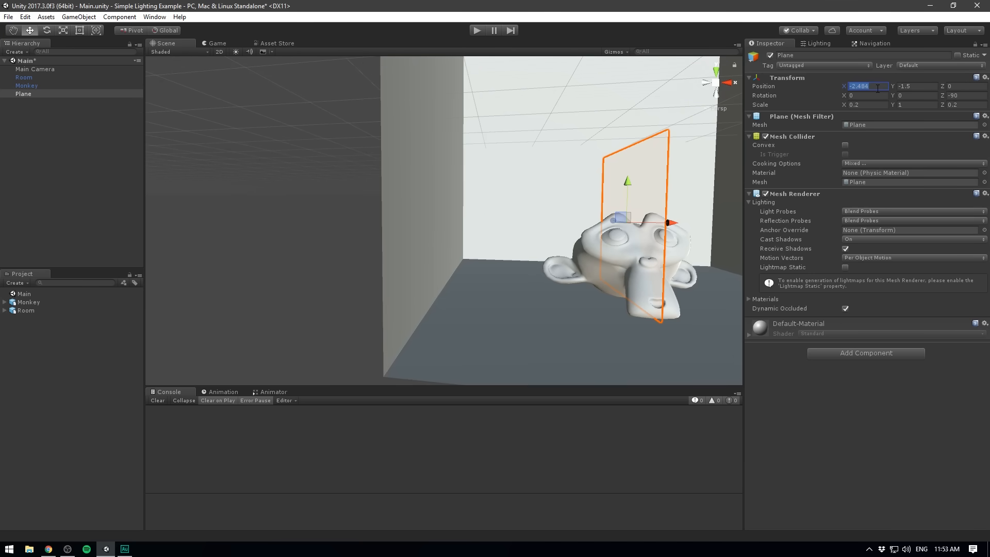
text(49)
key(Return)
alt+drag(516, 221, 427, 236)
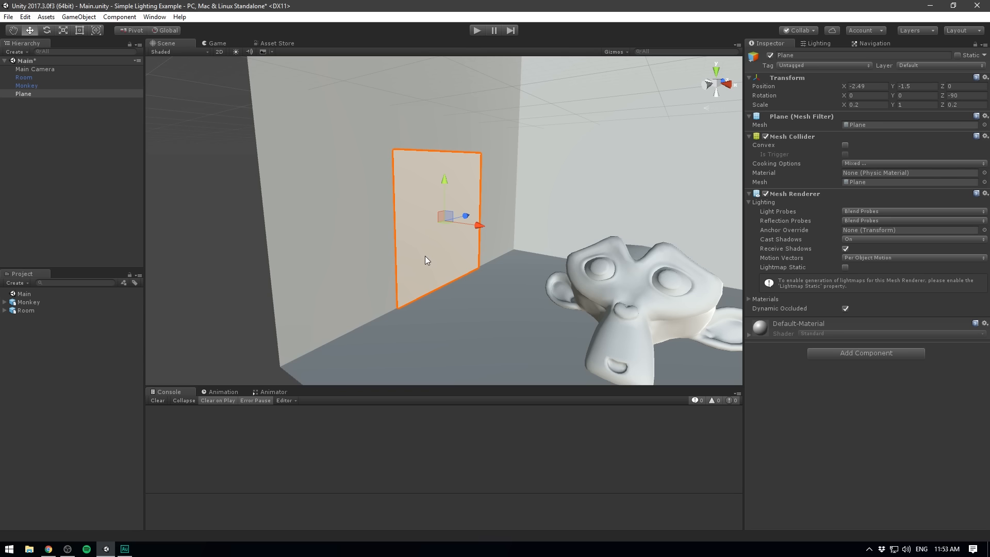
scroll(424, 256, down, 2)
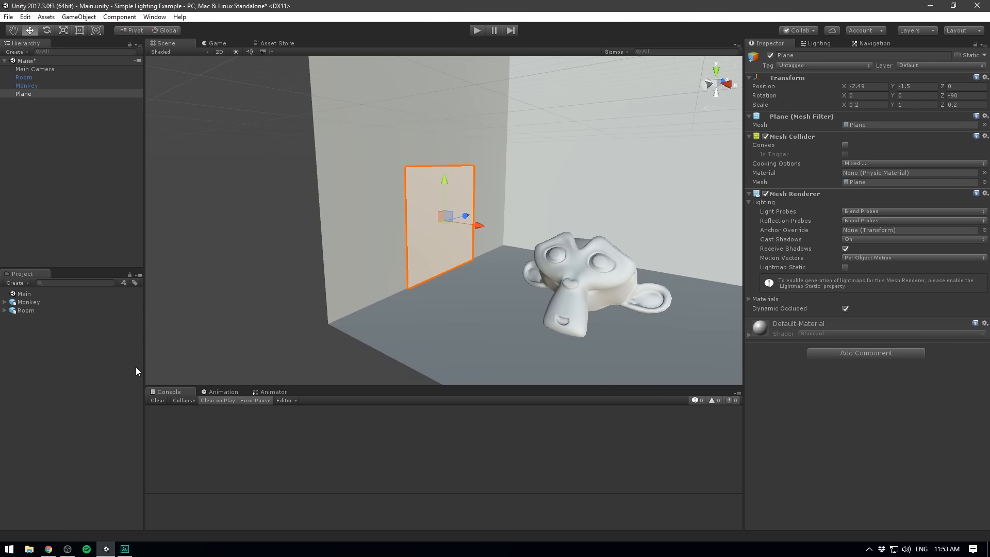
Create a material named OrangeLight in the project and apply it to the plane.
right_click(102, 376)
mouse_move(178, 177)
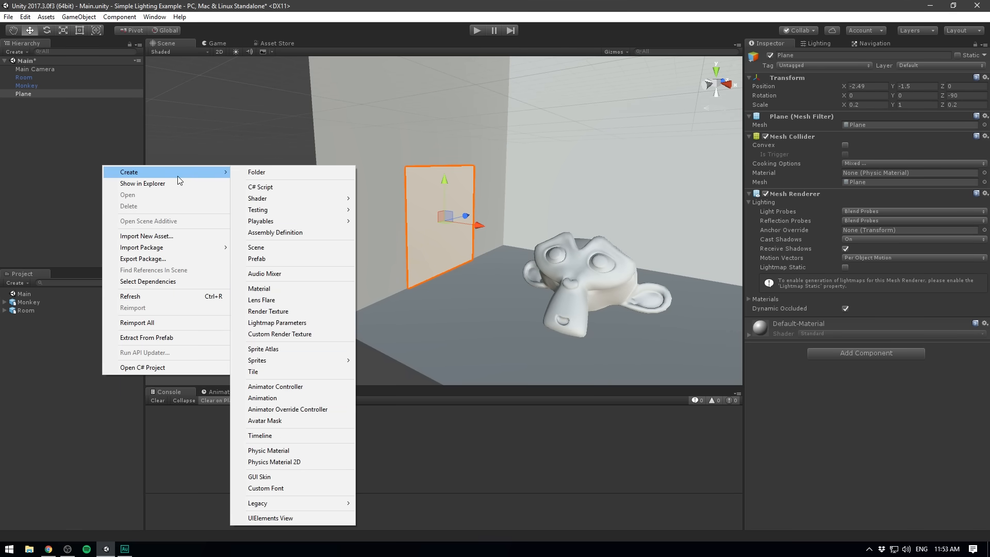
click(311, 290)
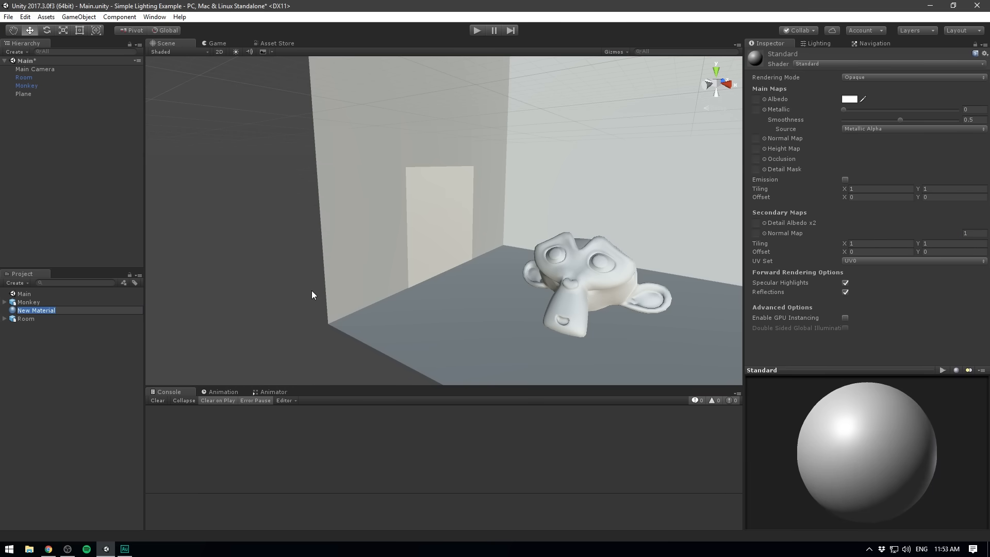
text(OrangeLight)
key(Return)
drag(78, 310, 444, 204)
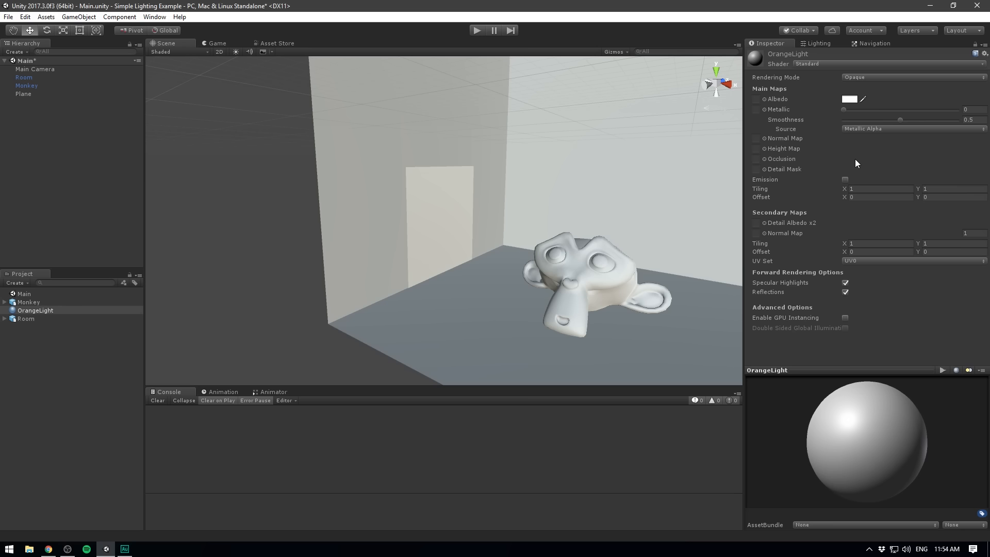
Enable emission on the OrangeLight material and set its emission color to hex FFA400.
click(845, 179)
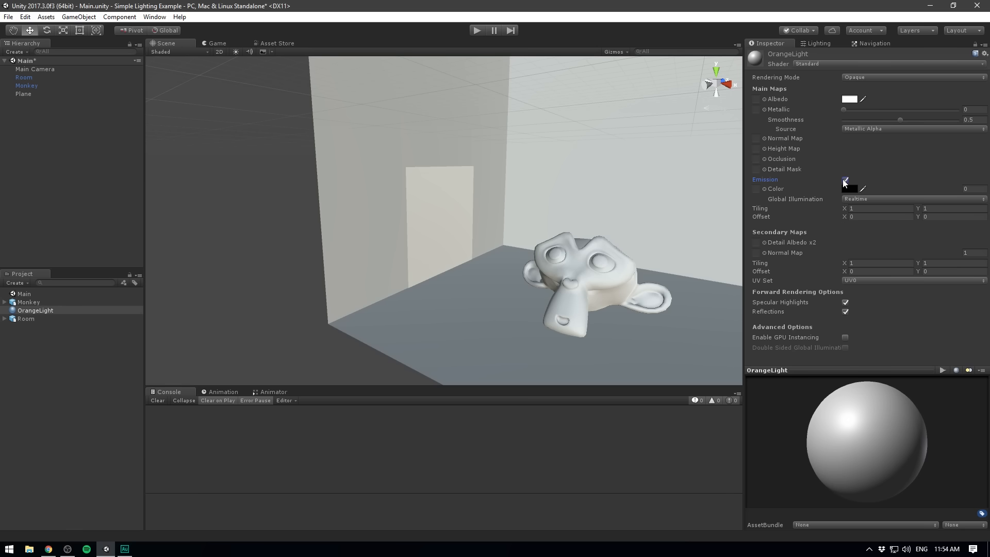
click(849, 189)
drag(768, 246, 836, 225)
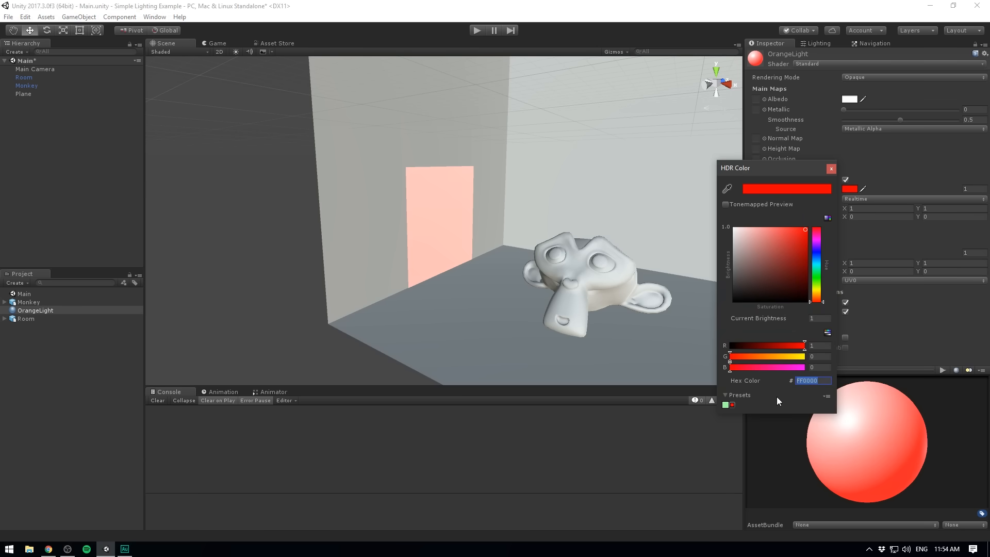
text(FFA400)
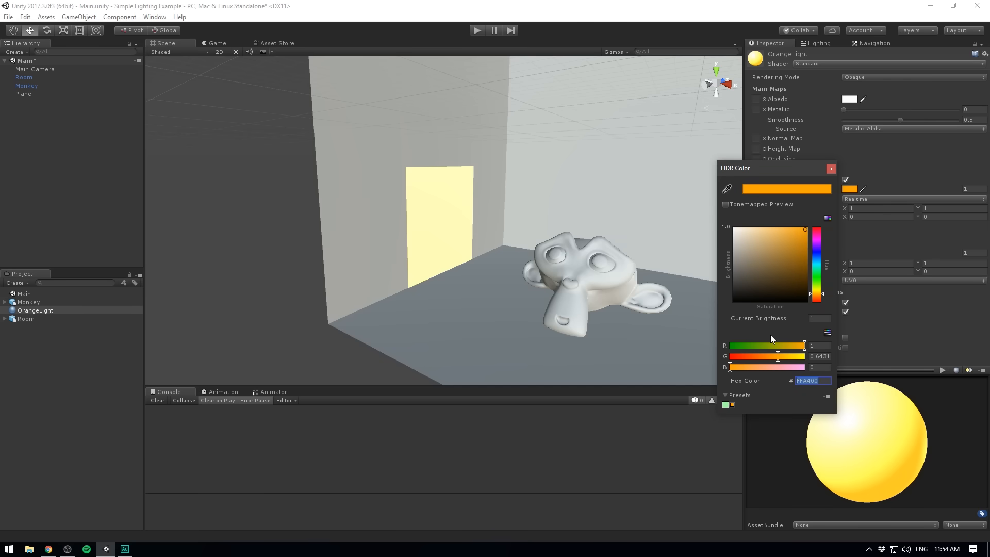
click(831, 169)
Set the OrangeLight emission brightness to 1.5 and turn scene lighting back on in the Scene view.
click(969, 190)
text(.5)
key(Return)
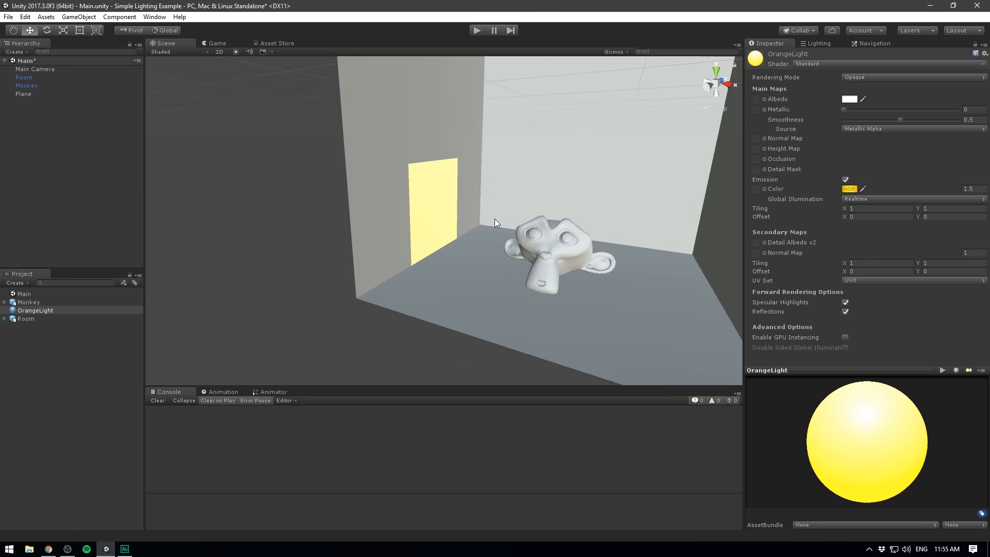
scroll(494, 219, down, 4)
alt+drag(494, 218, 579, 239)
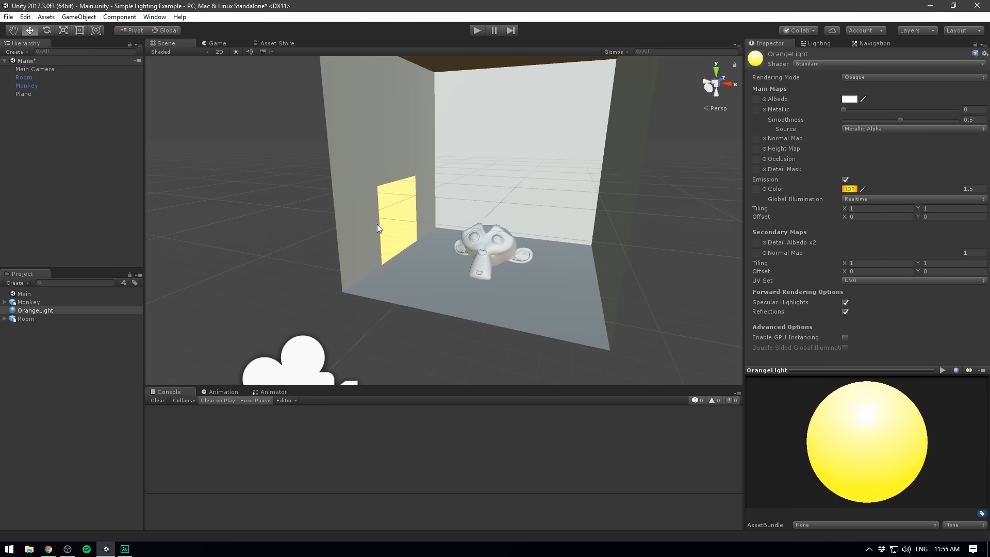
click(236, 51)
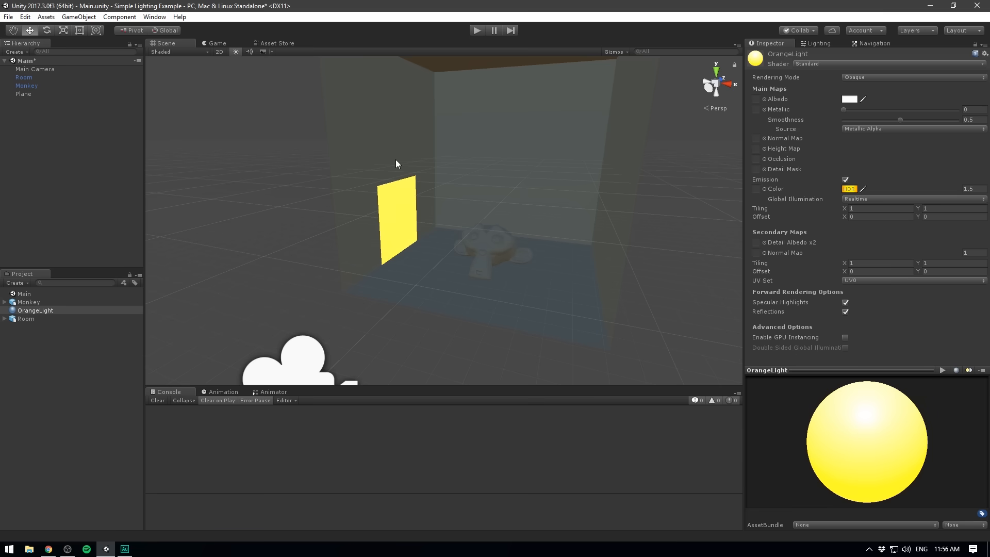
Mark the Room, Monkey and Plane objects as static together.
click(30, 94)
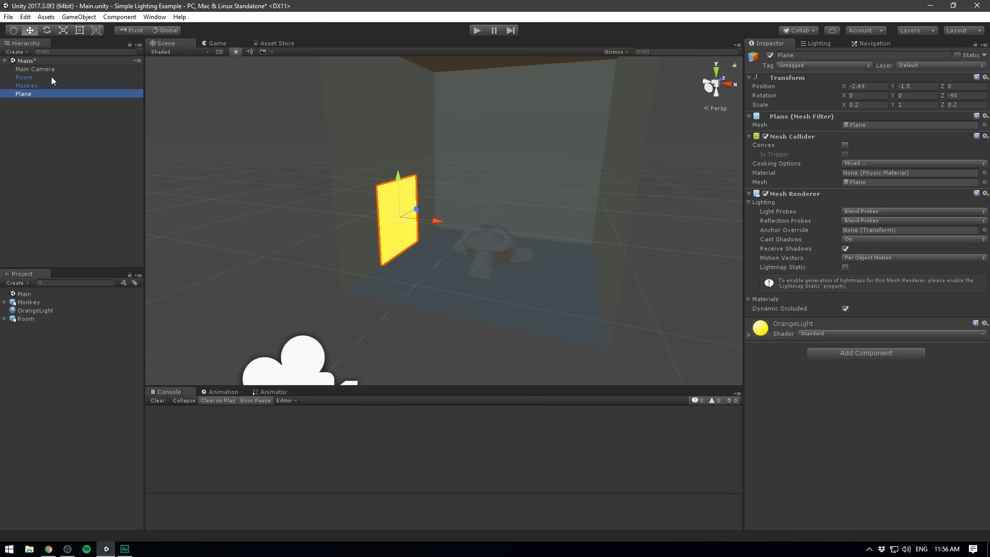
shift+click(51, 78)
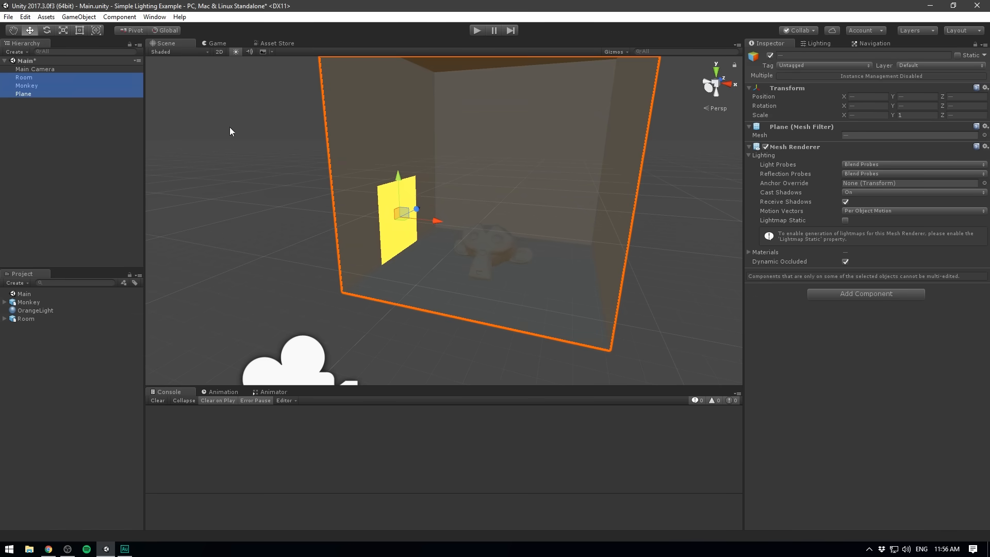
click(957, 55)
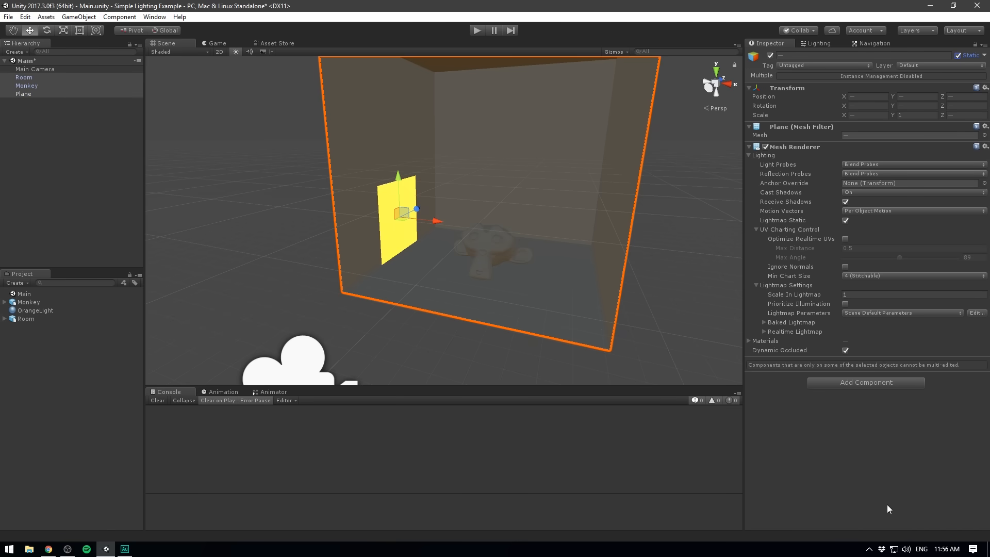
Rename the Plane object in the scene as OrangeLight.
click(282, 301)
alt+drag(416, 208, 495, 207)
click(24, 94)
text(OrangeLight)
key(Return)
Duplicate the OrangeLight plane onto the opposite wall at X position 2.49 and set its Y rotation to 180.
key(ctrl+d)
click(855, 85)
key(BackSpace)
key(Return)
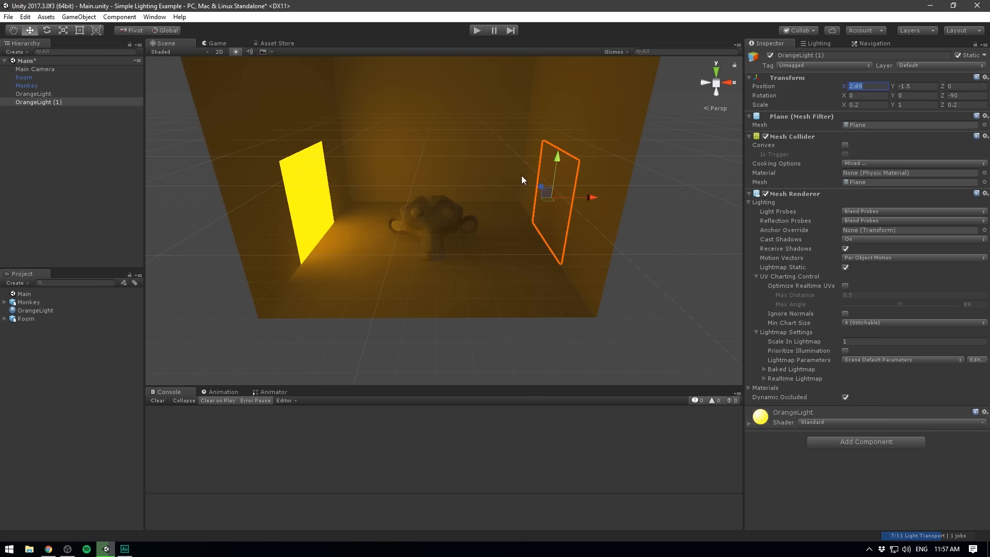
click(918, 96)
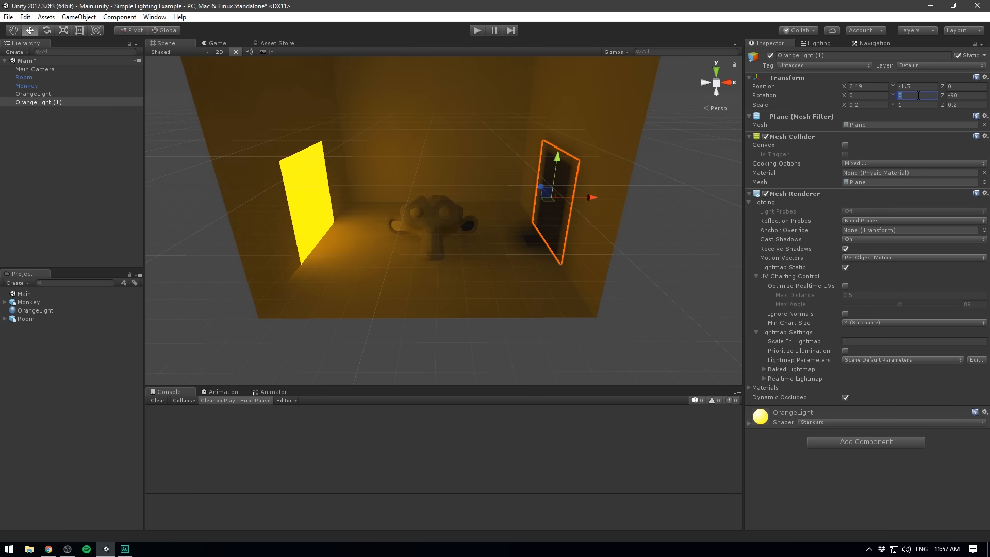
text(180)
key(Return)
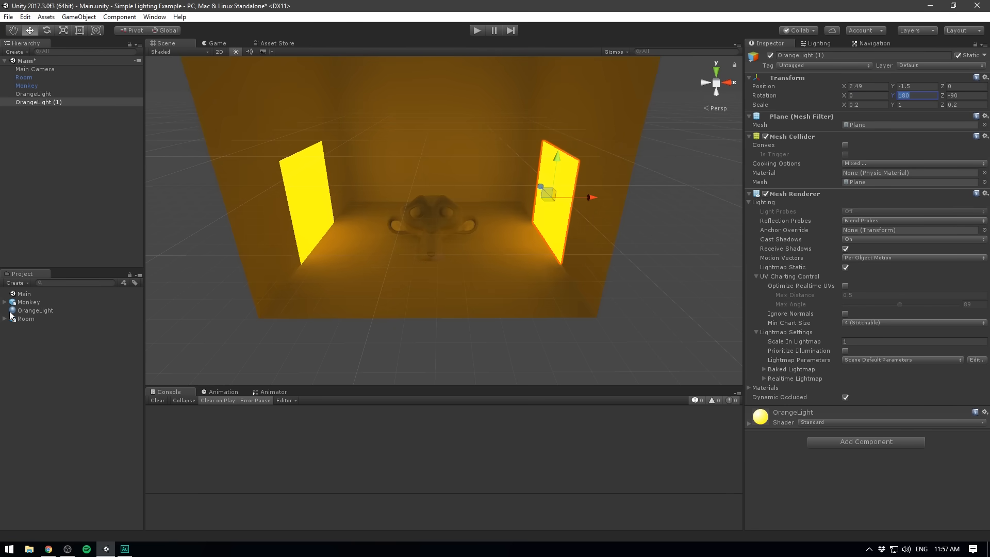
Duplicate the OrangeLight material as BlueLight and apply it to the duplicated plane.
click(32, 310)
key(ctrl+d)
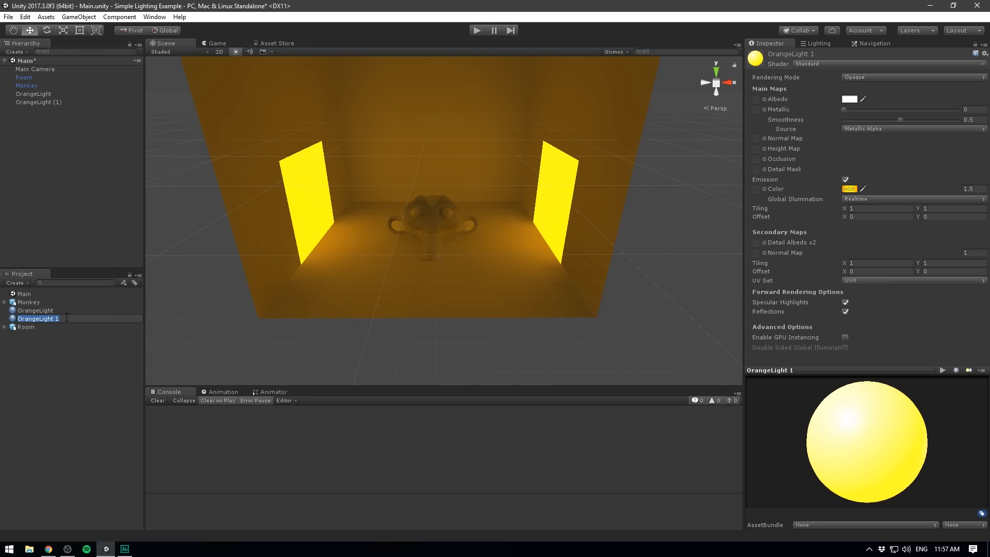
text(BlueLight)
key(Return)
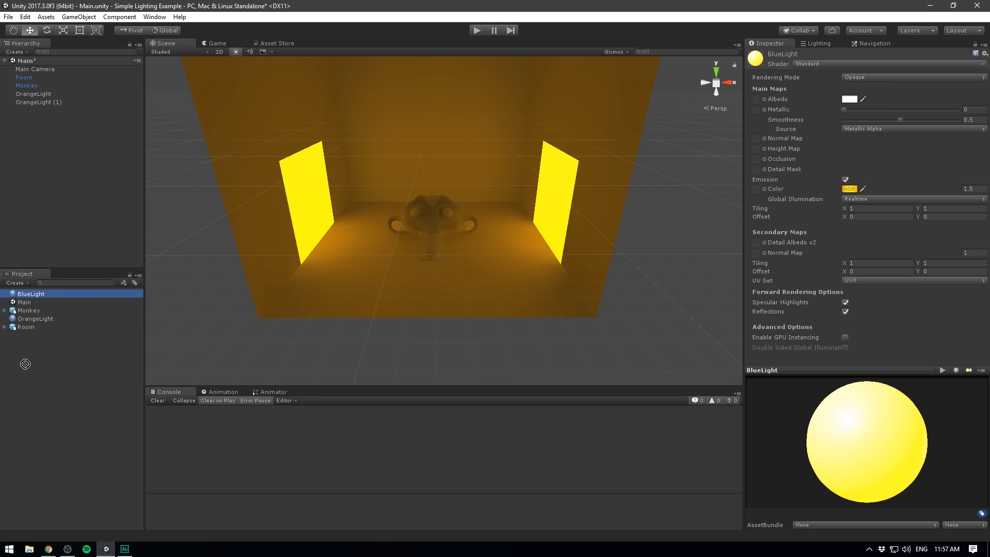
drag(77, 356, 563, 182)
Set the BlueLight material's emission color to hex 00CAFF and its emission brightness to 2.
click(848, 189)
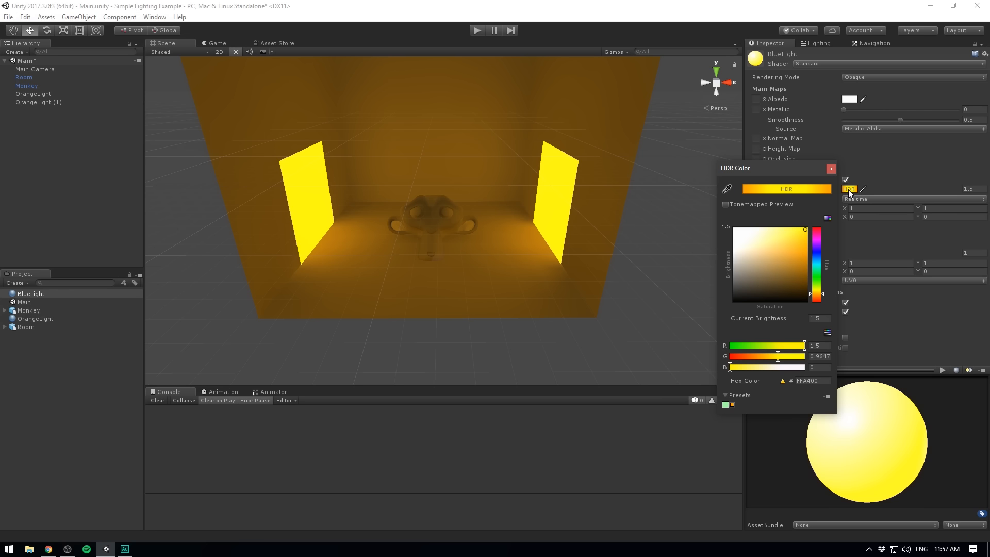
click(811, 380)
text(00CAFF)
click(975, 189)
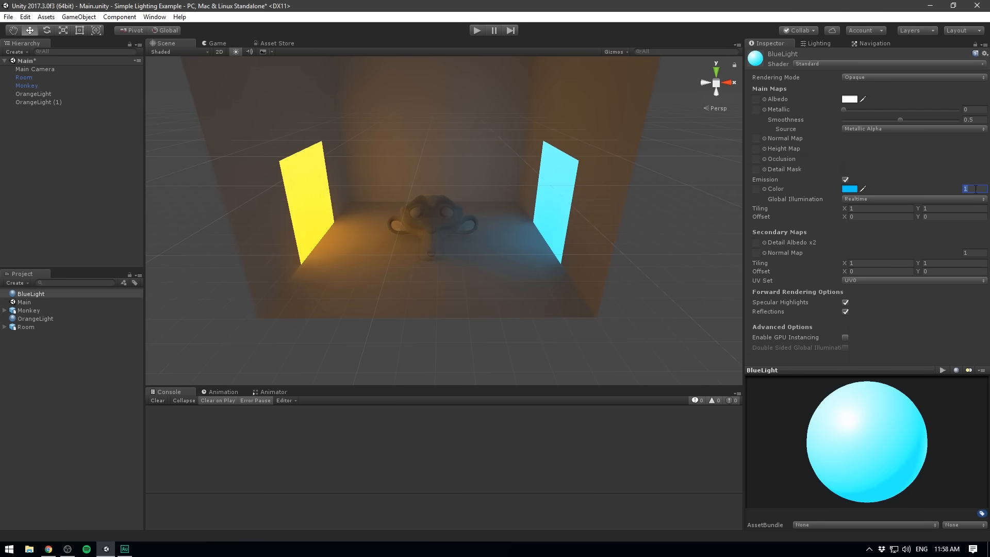
text(2)
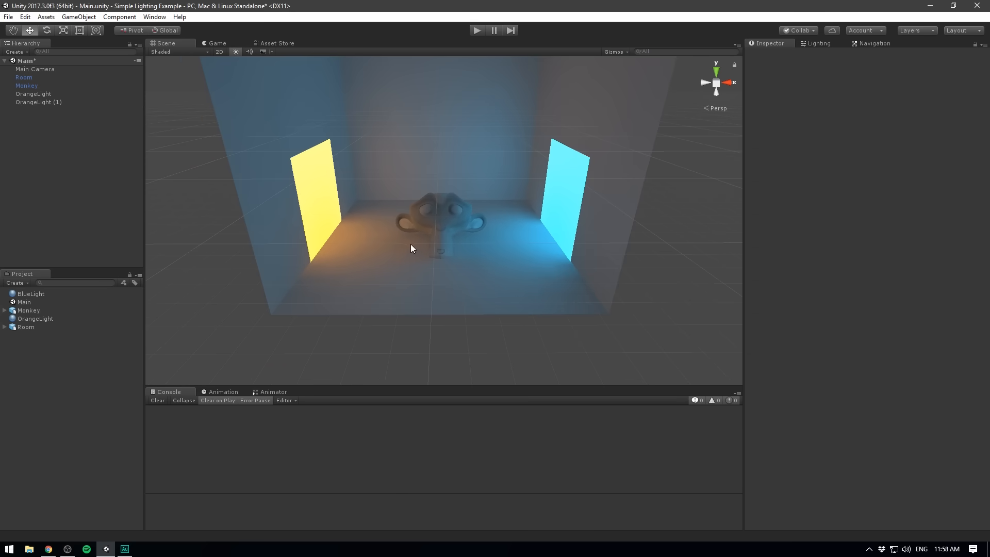
Rename the duplicated plane in the scene as BlueLight.
click(39, 101)
key(F2)
text(BlueLight)
click(106, 162)
Enable Generate Lightmap UVs in the Room model's import settings and apply the change.
click(215, 42)
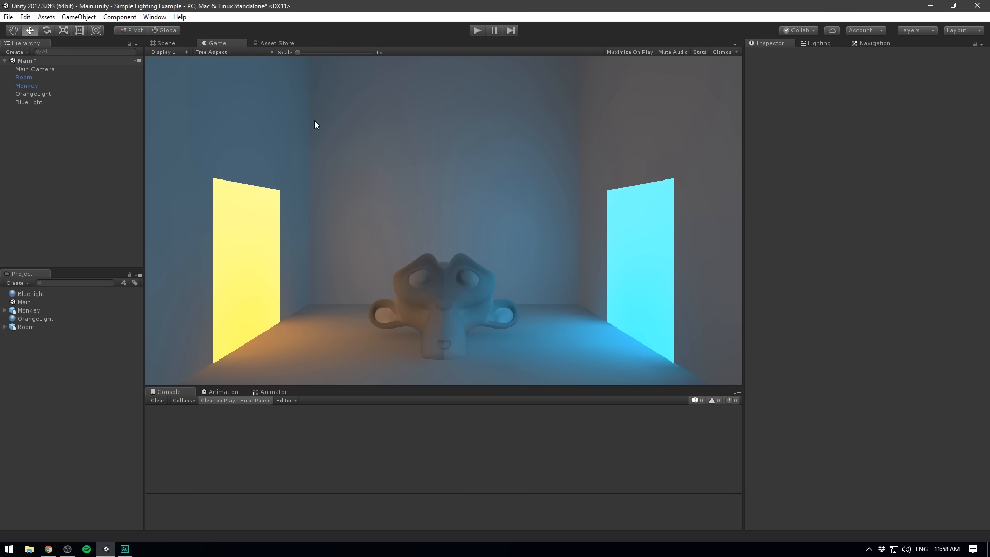
click(164, 45)
alt+drag(314, 160, 376, 159)
scroll(406, 182, up, 3)
middle_drag(406, 182, 405, 182)
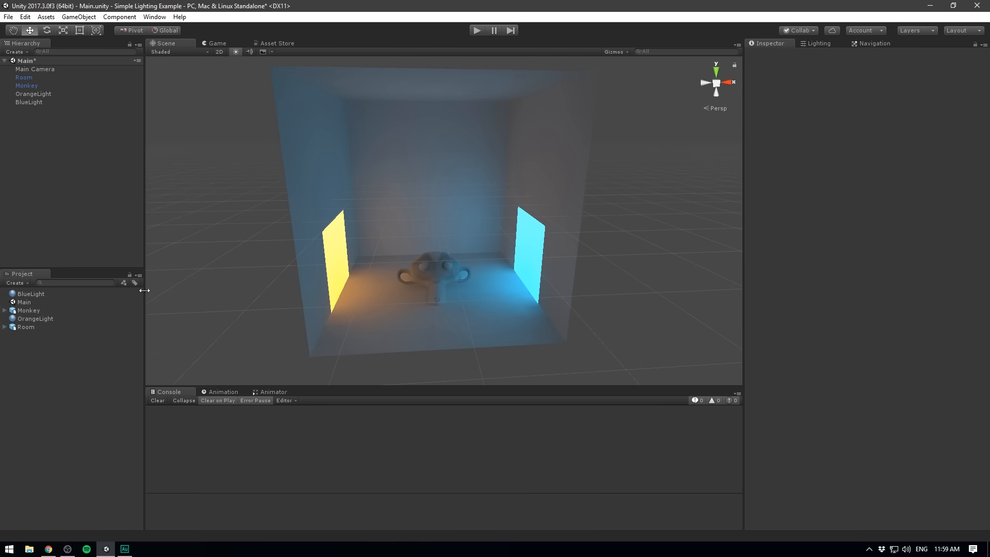
click(25, 327)
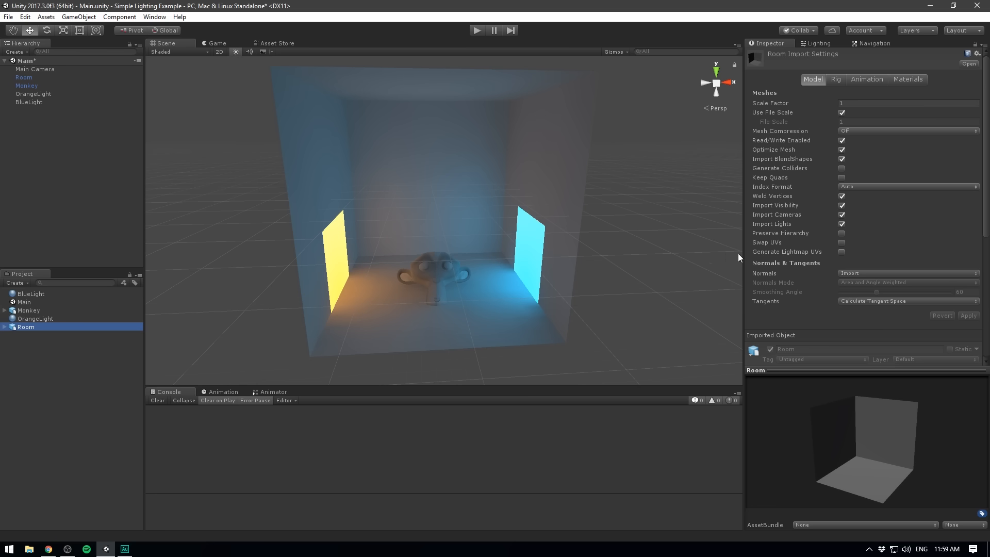
click(840, 252)
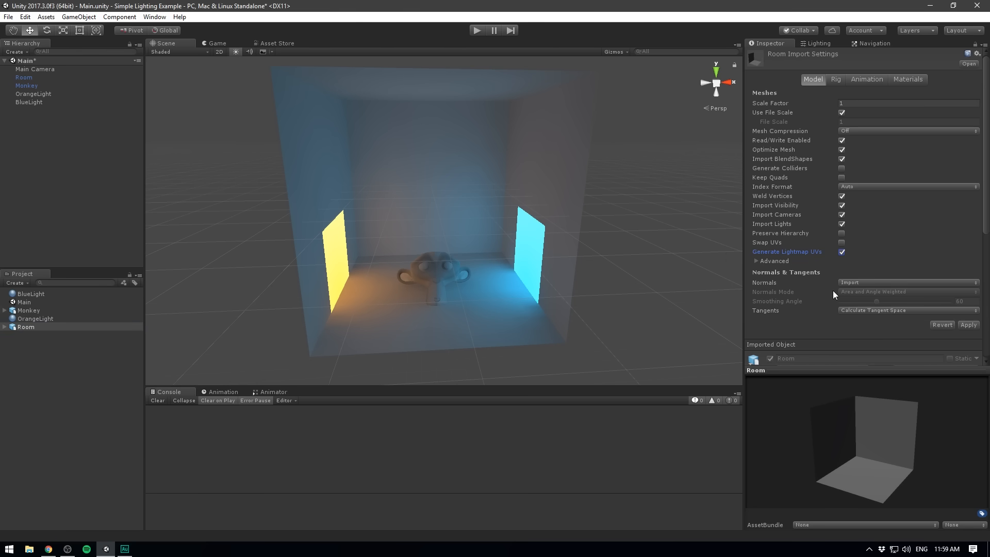
click(968, 325)
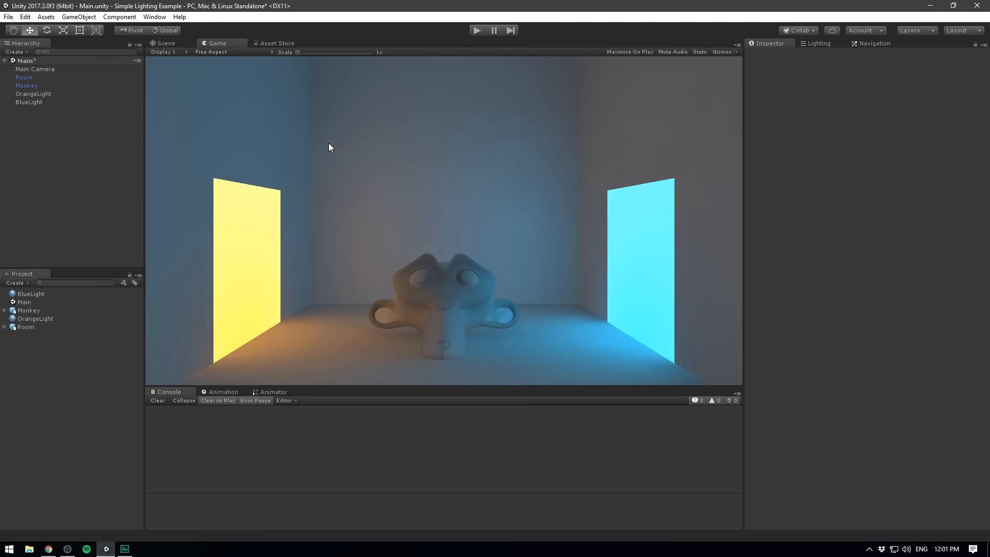
Open the lighting settings and set the scene's skybox material to None.
click(154, 16)
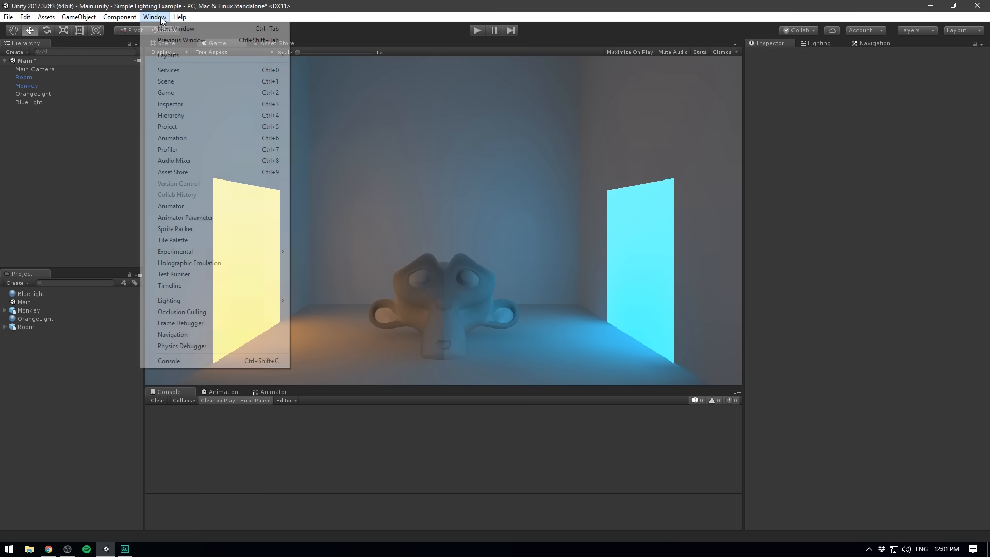
mouse_move(222, 301)
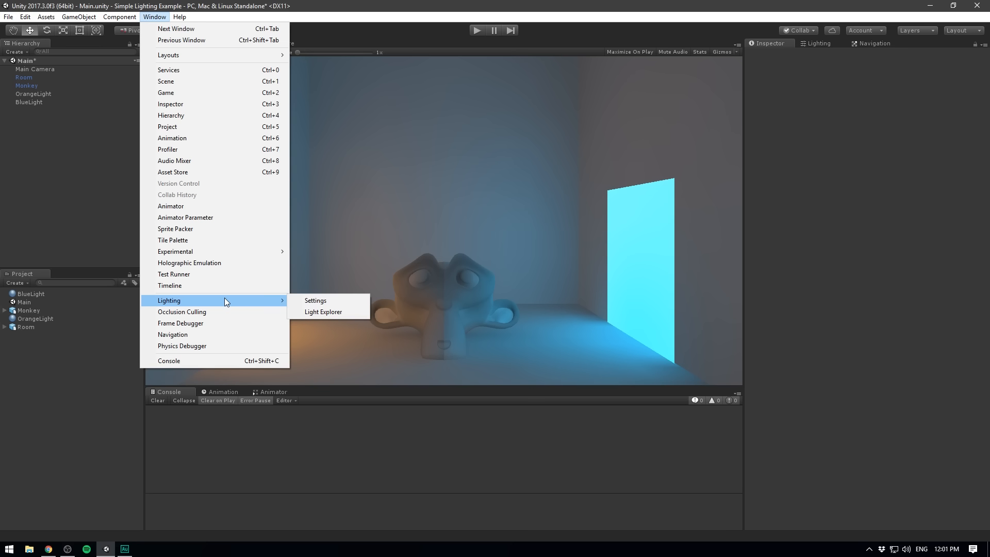
click(314, 300)
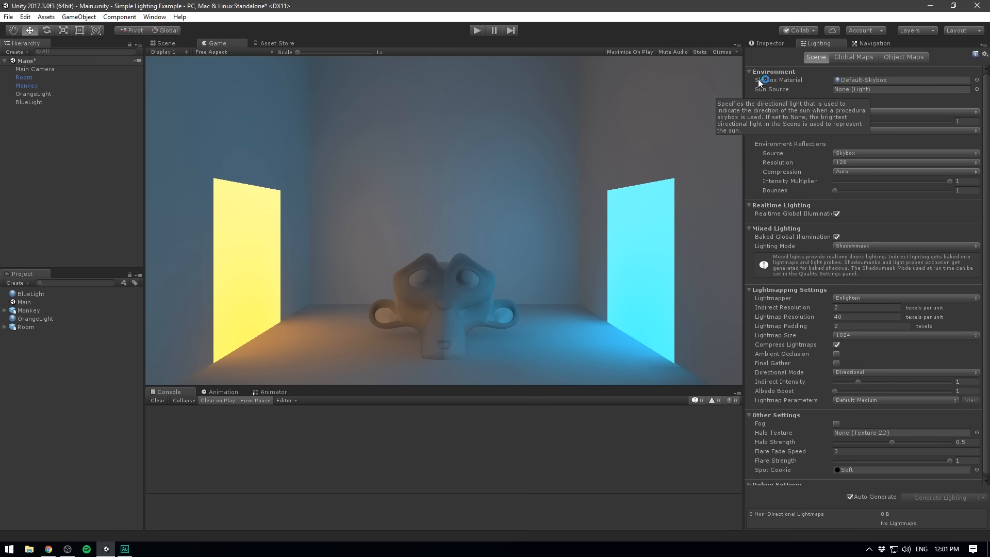
click(976, 80)
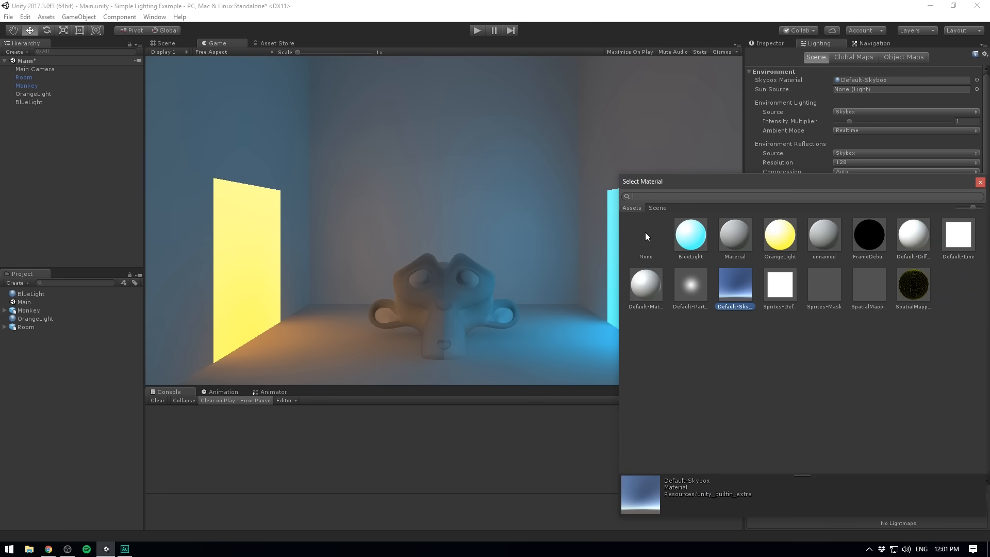
double_click(653, 233)
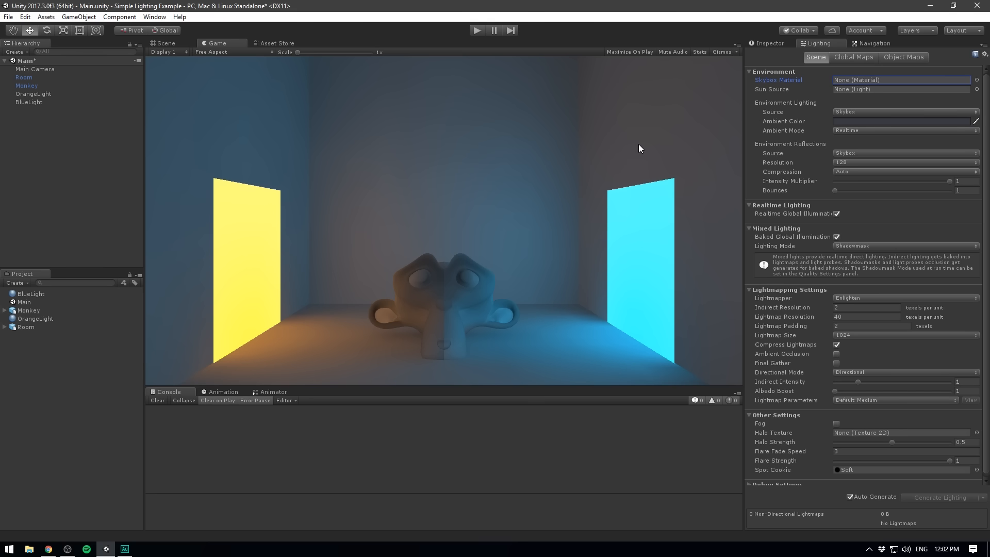
Set the environment's ambient color to black, hex 000000.
click(852, 121)
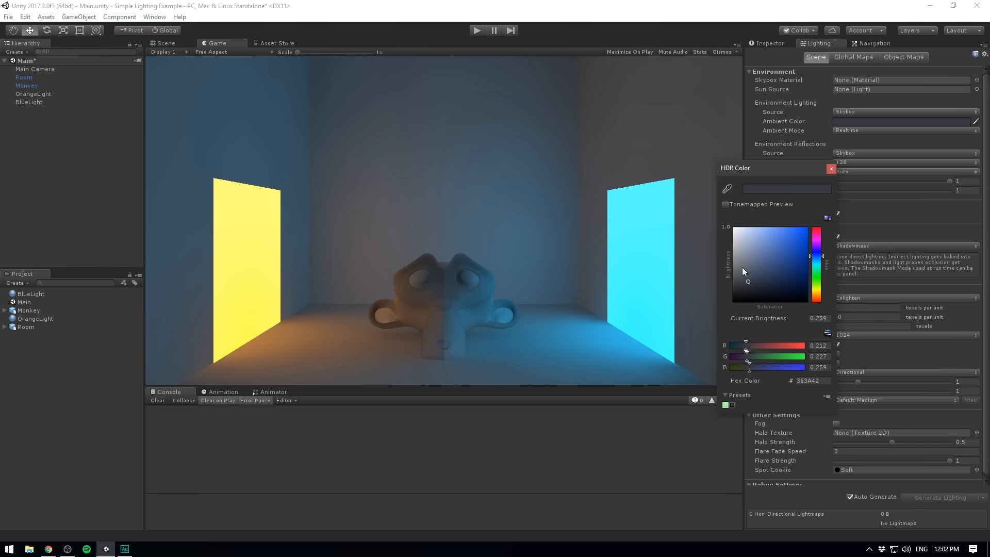
drag(747, 283, 705, 327)
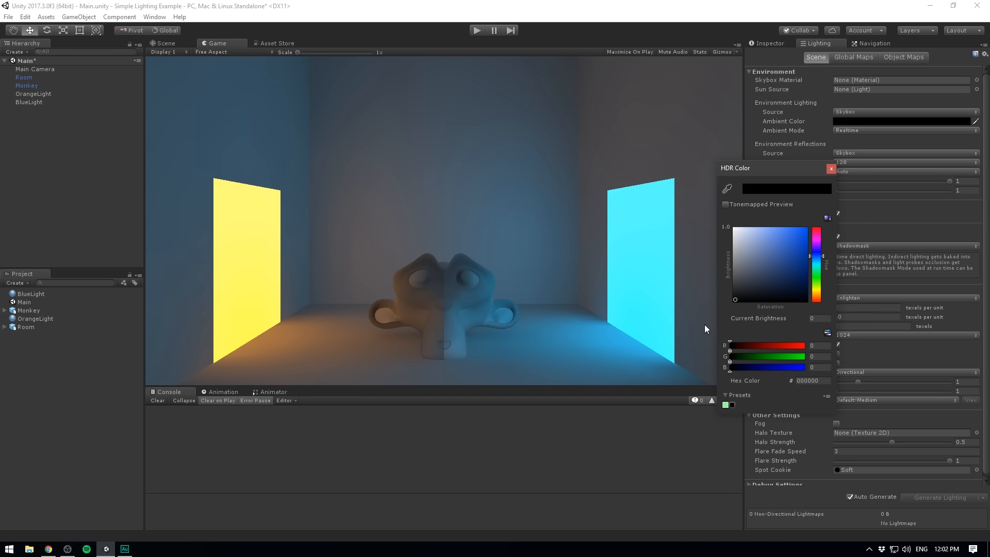
click(831, 169)
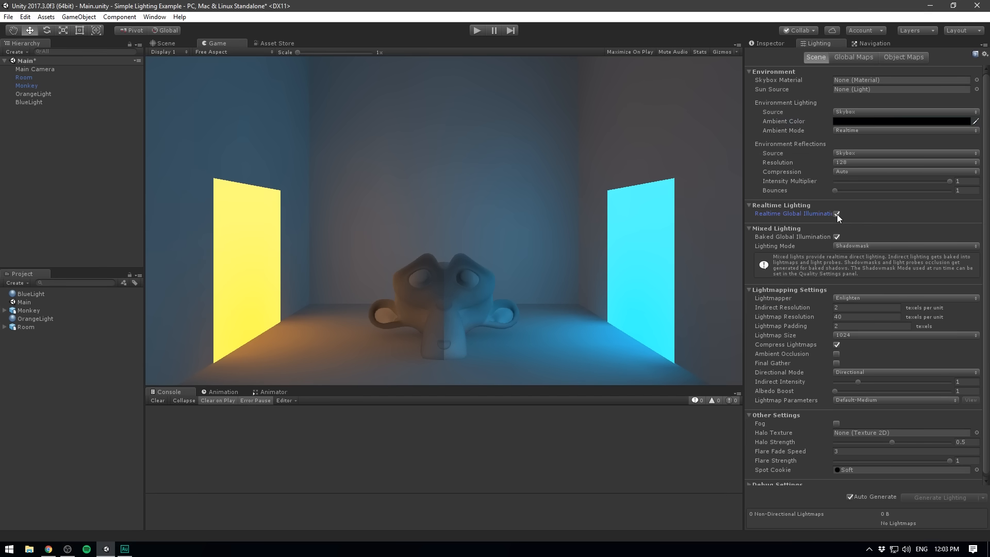
Turn off realtime global illumination and switch the lightmapper to Progressive (Preview).
click(836, 214)
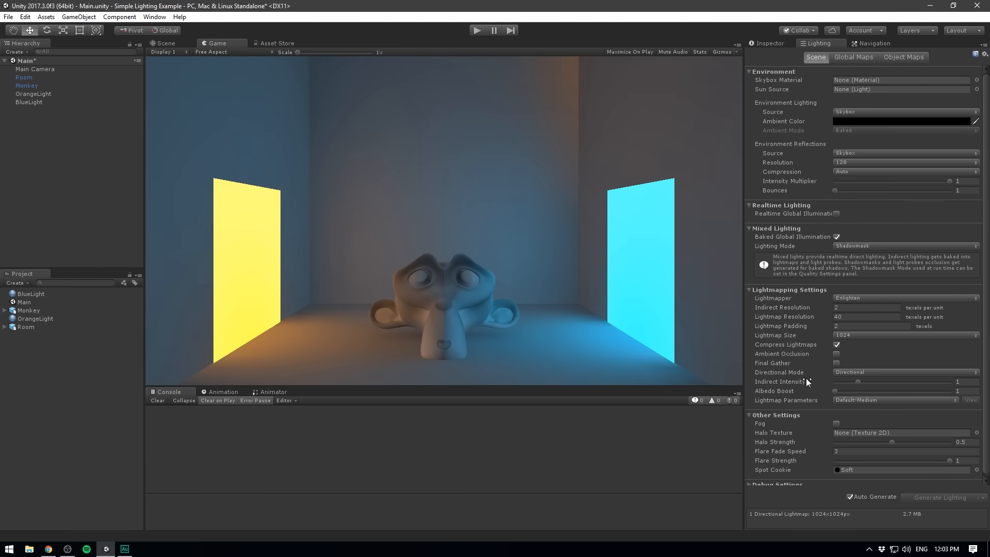
click(855, 299)
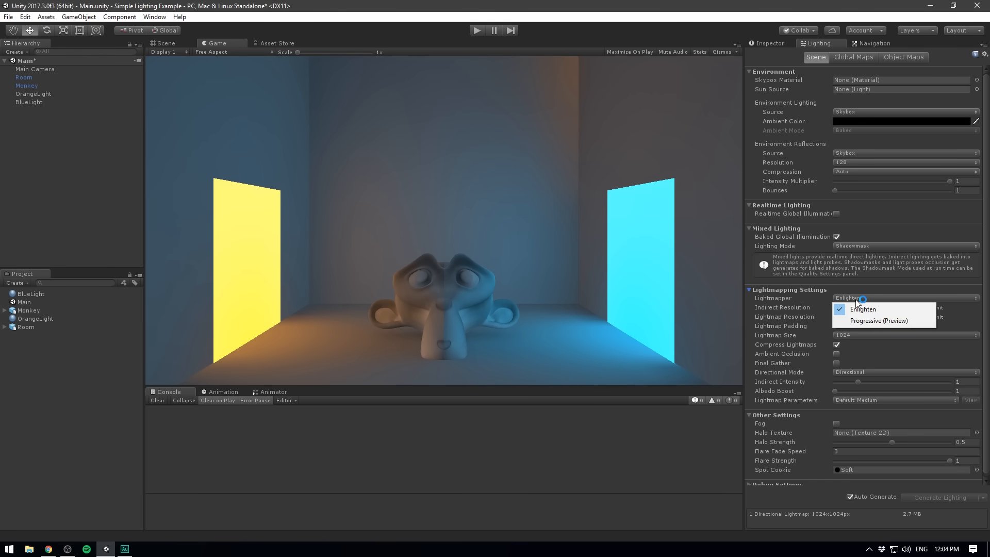
click(872, 320)
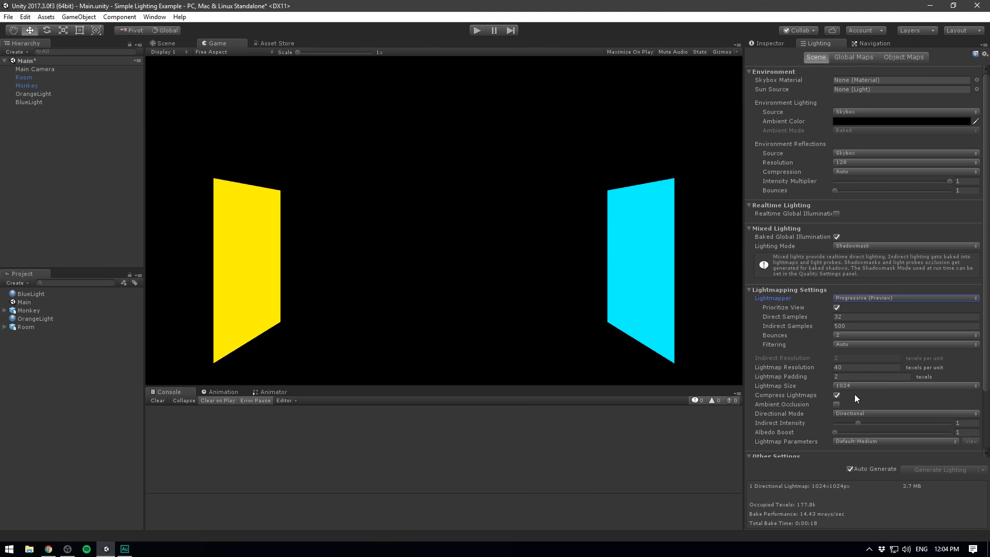
Turn off automatic lighting generation and clear the baked lighting data.
click(848, 468)
click(980, 469)
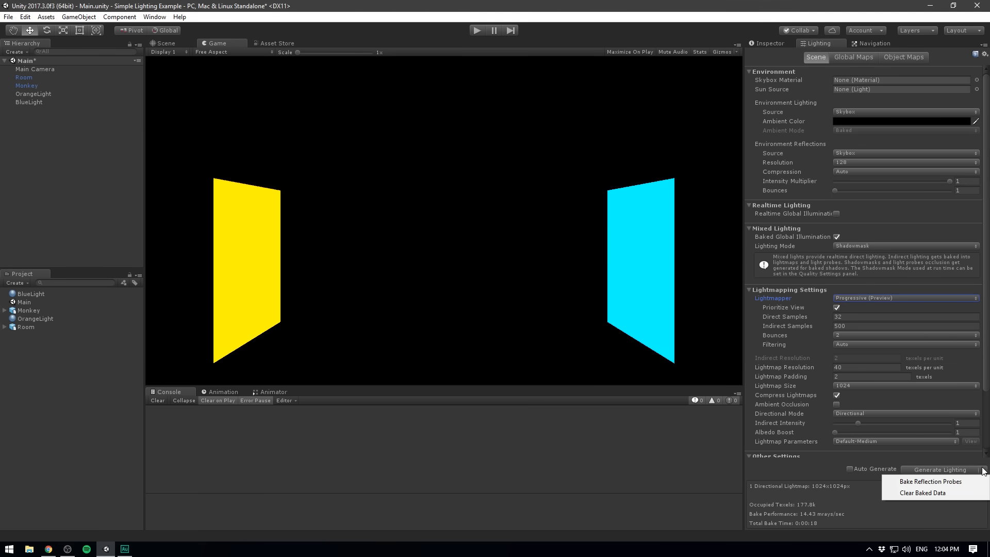
click(928, 493)
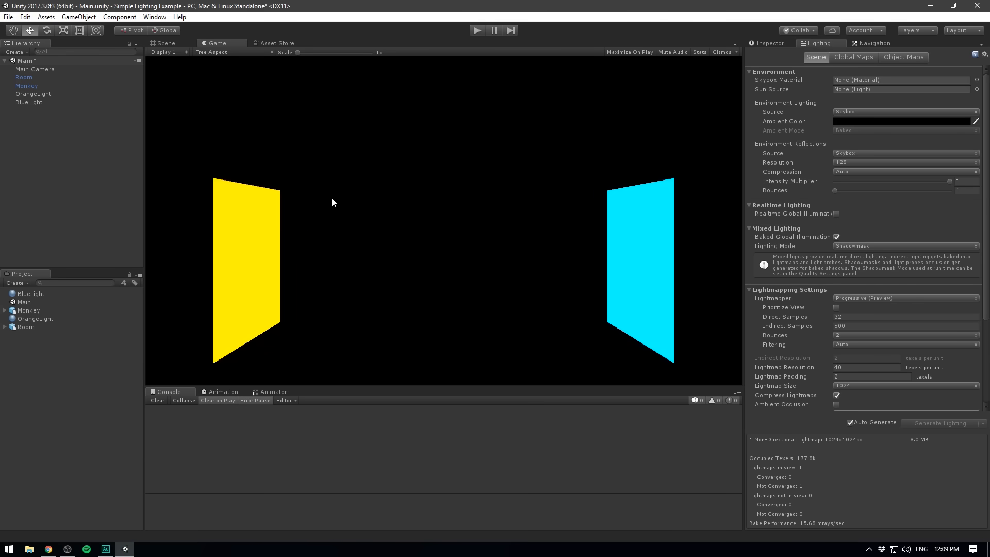
Set the BlueLight material's emission global illumination to Baked.
click(49, 294)
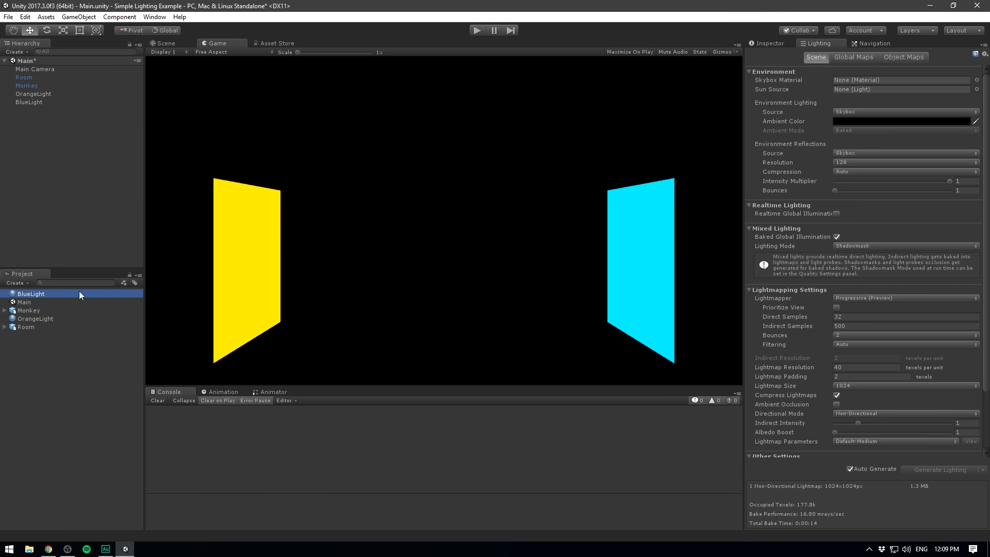
click(768, 42)
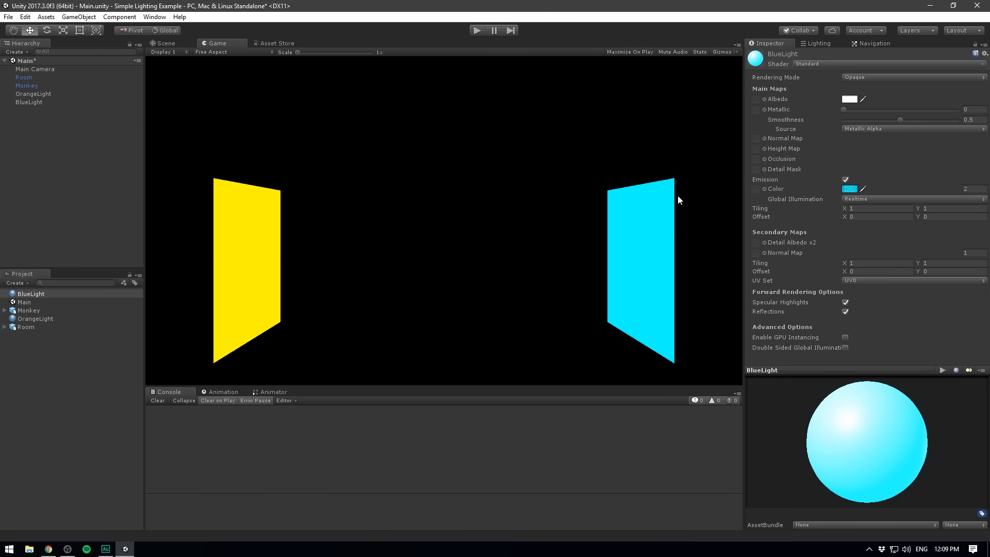
click(870, 200)
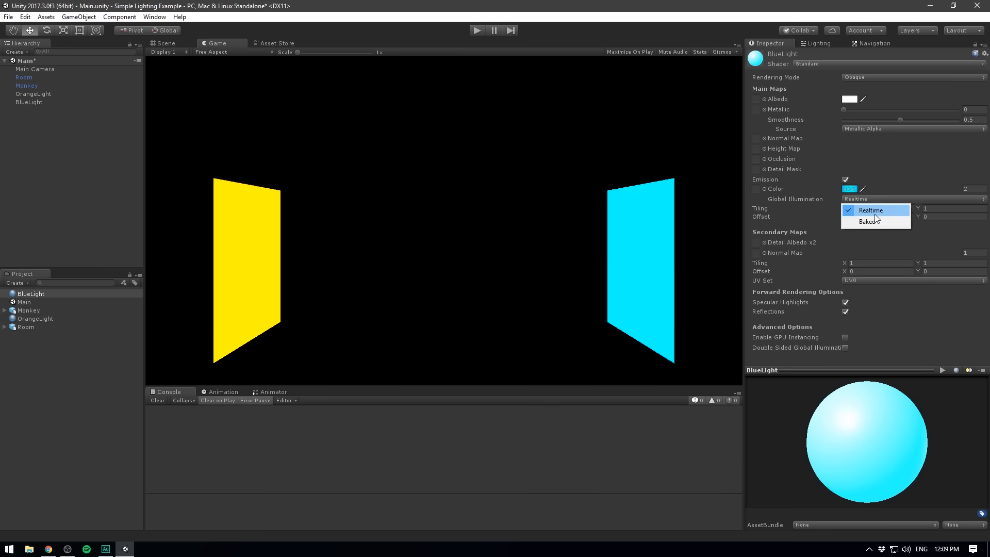
click(861, 221)
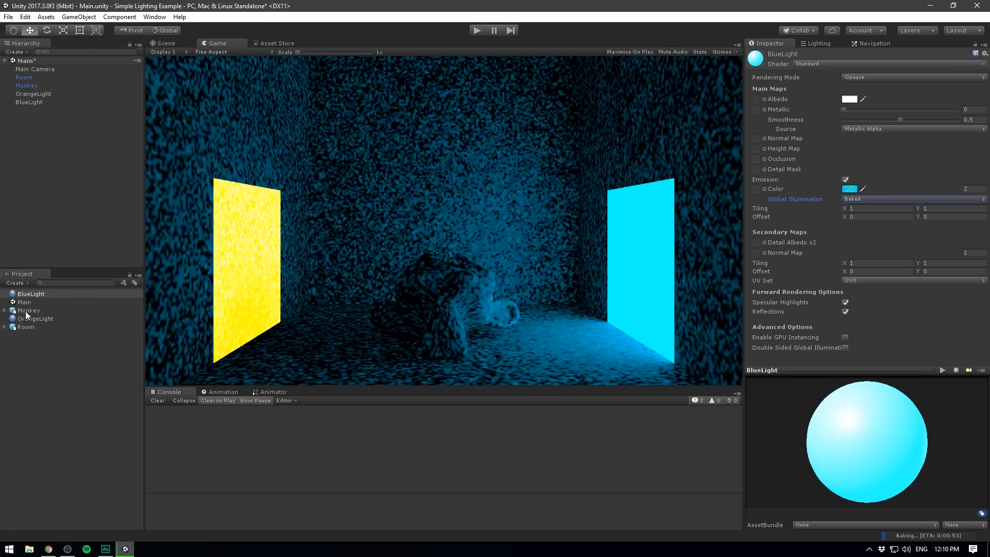
Set the OrangeLight material's emission global illumination to Baked.
click(31, 319)
click(873, 199)
click(876, 221)
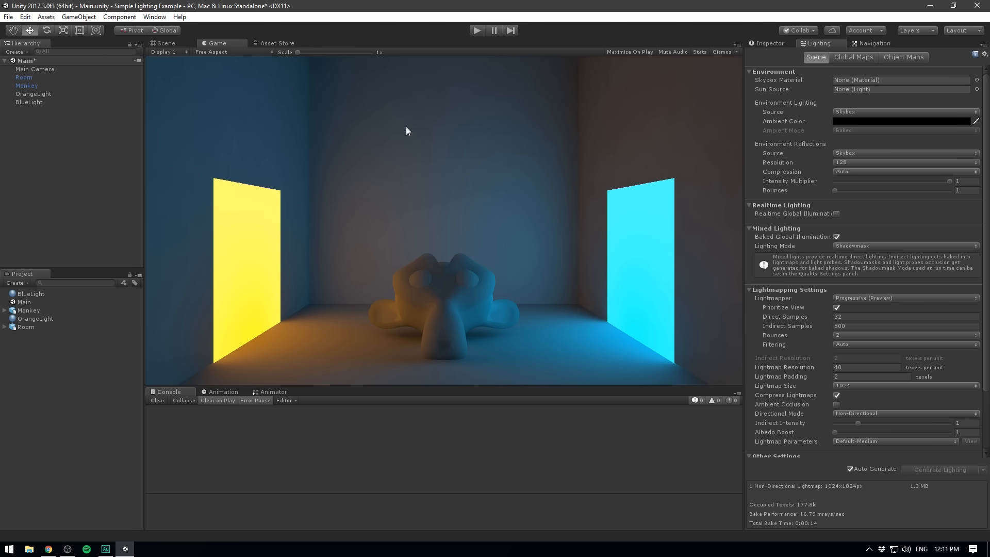
Move the Monkey along the X axis toward the blue plane and examine the rebaked lighting up close in the Scene view.
click(163, 42)
click(41, 86)
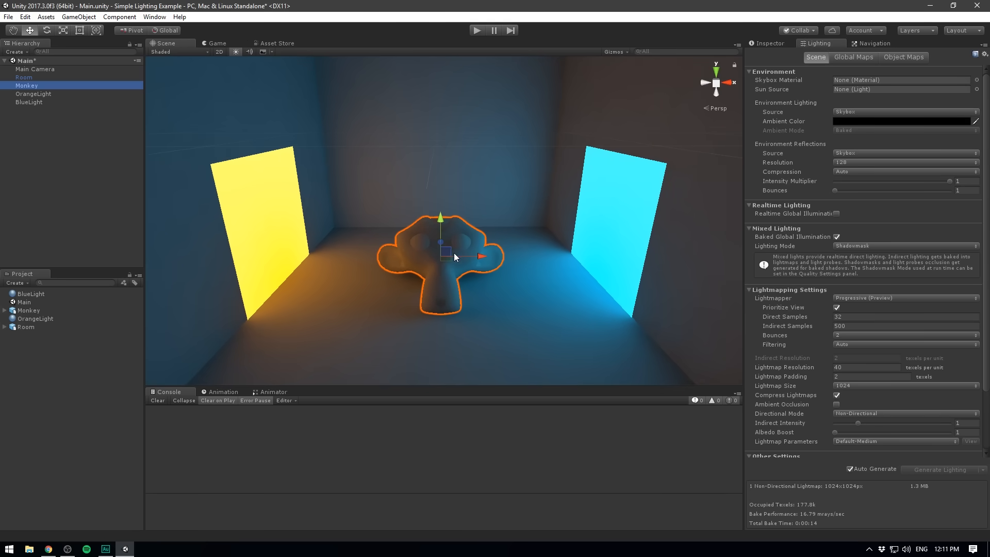
drag(478, 258, 512, 257)
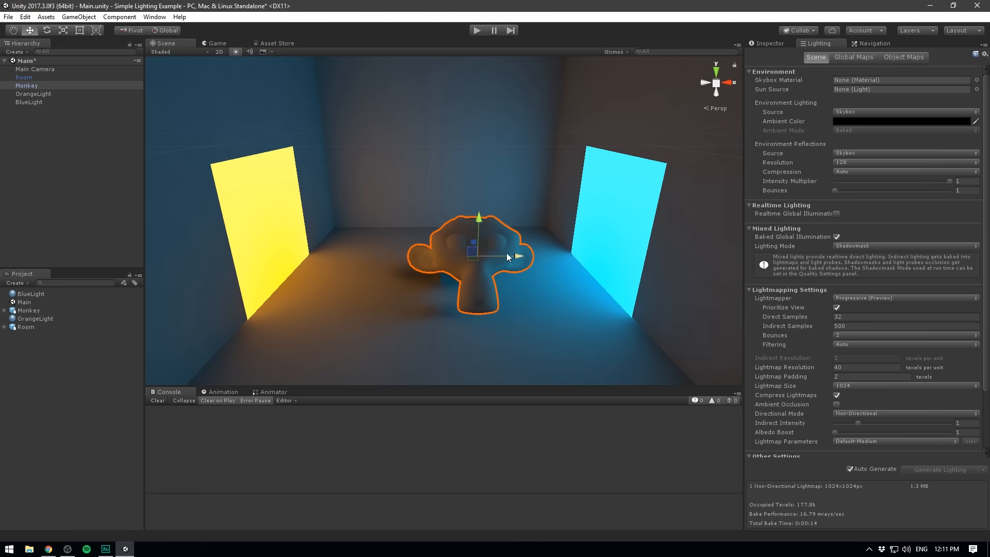
middle_drag(426, 173, 398, 159)
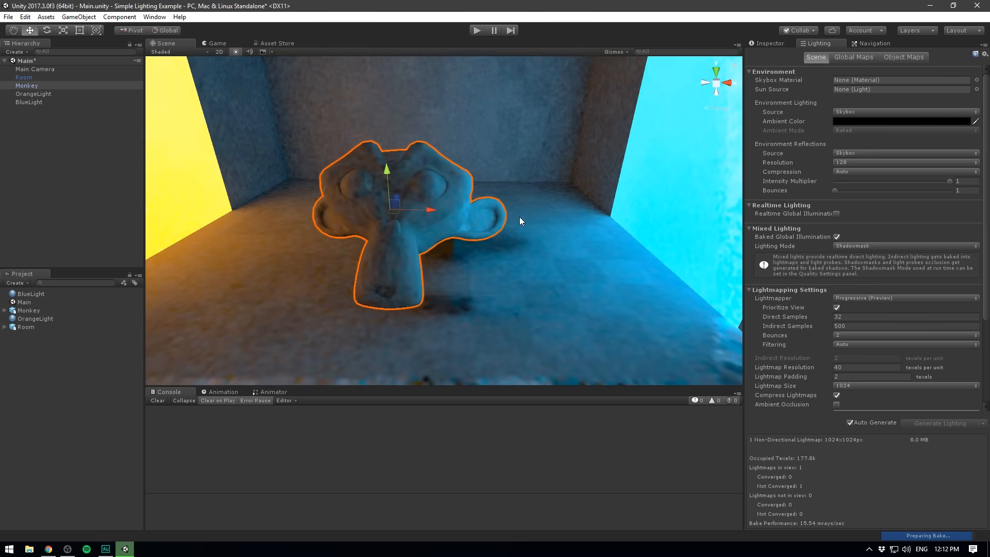
key(alt)
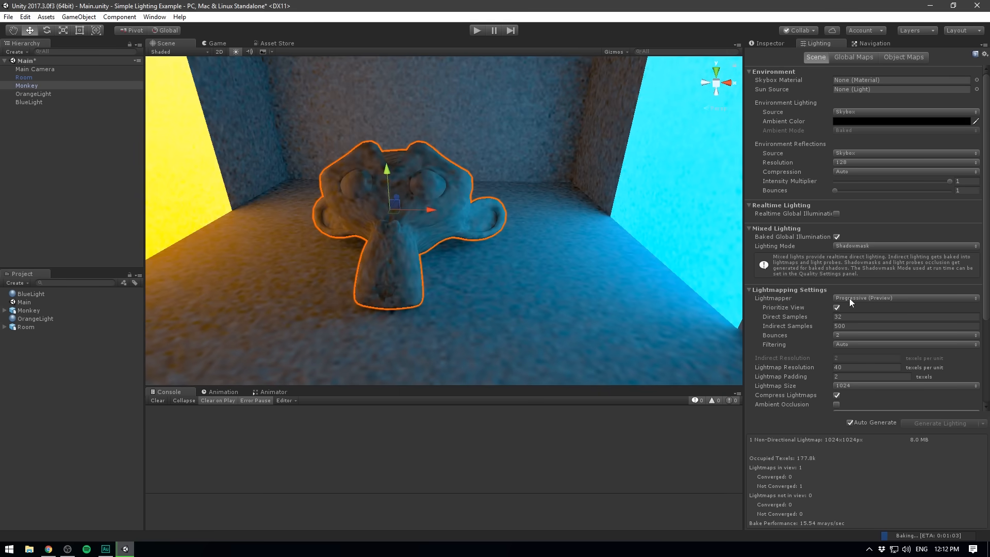
Examine the baked lighting on the monkey head from several angles, including the seam across its skull.
key(alt)
alt+drag(482, 201, 236, 189)
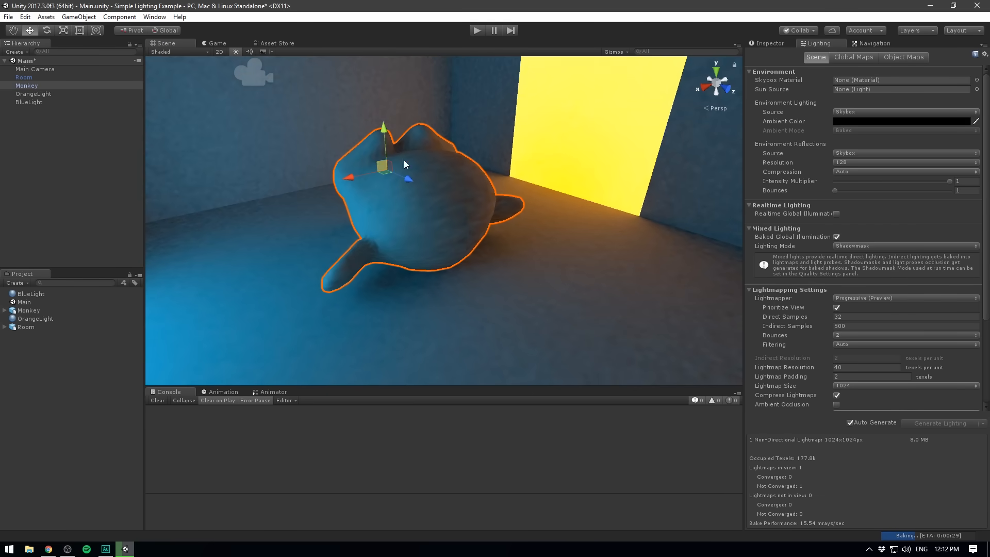
alt+drag(432, 190, 477, 180)
middle_drag(477, 181, 488, 361)
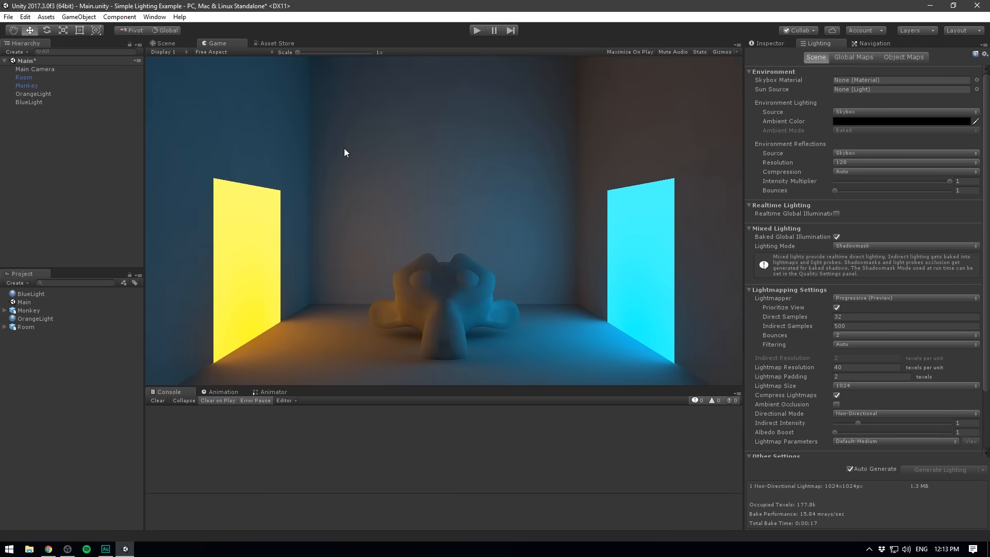
click(177, 44)
alt+drag(360, 128, 397, 101)
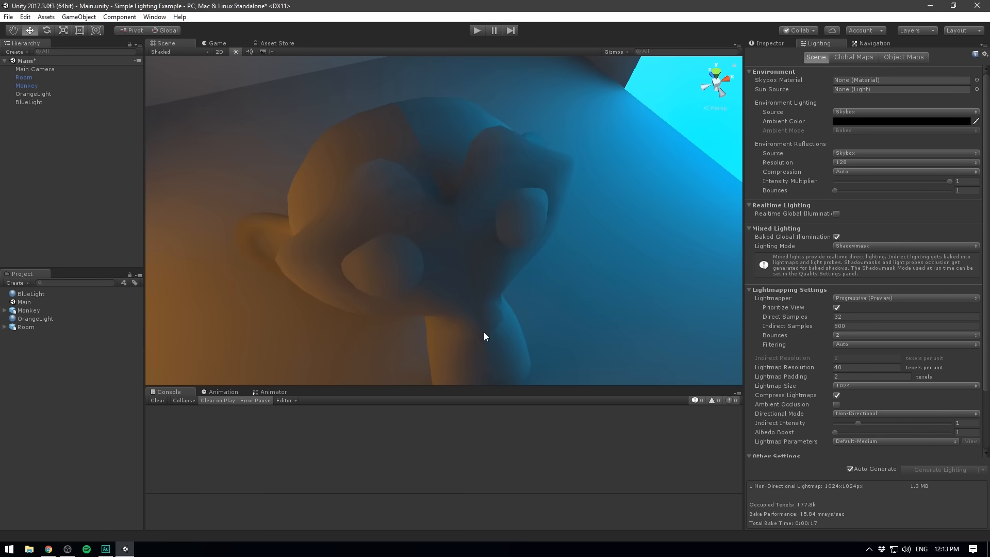
alt+drag(464, 265, 432, 111)
alt+drag(327, 287, 356, 264)
alt+drag(425, 126, 428, 167)
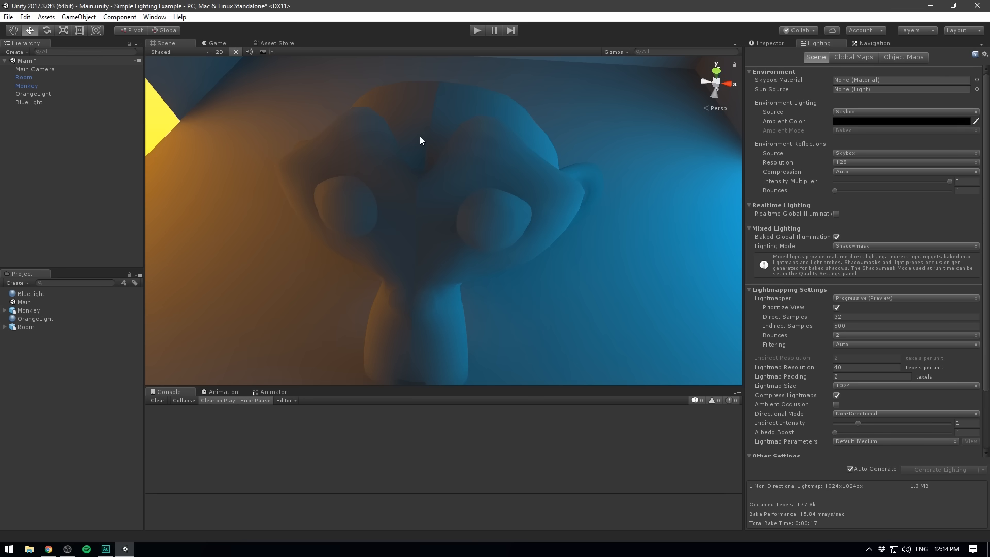
scroll(420, 136, down, 5)
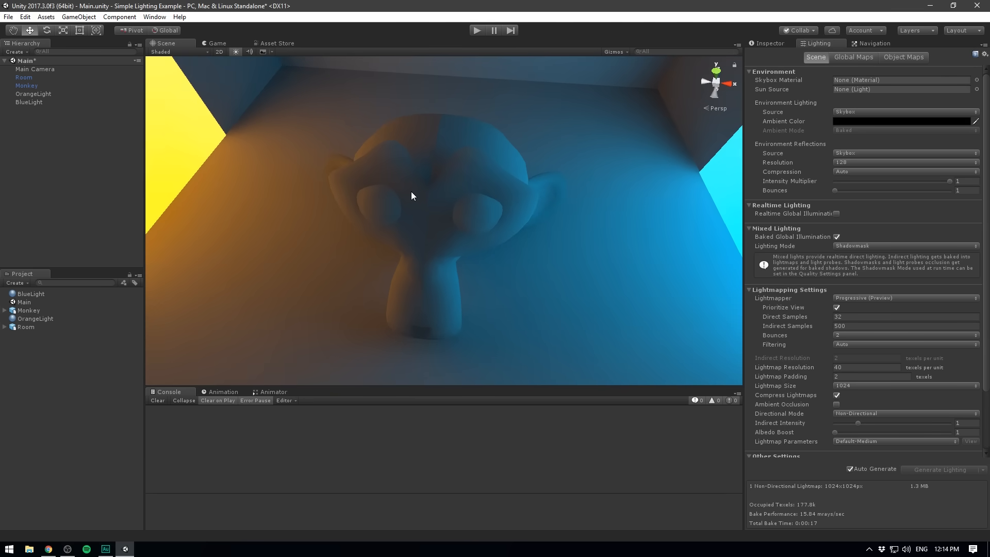
Enable Stitch Seams in the Monkey's Mesh Renderer lightmap settings and check the head's surface up close.
click(22, 86)
click(771, 43)
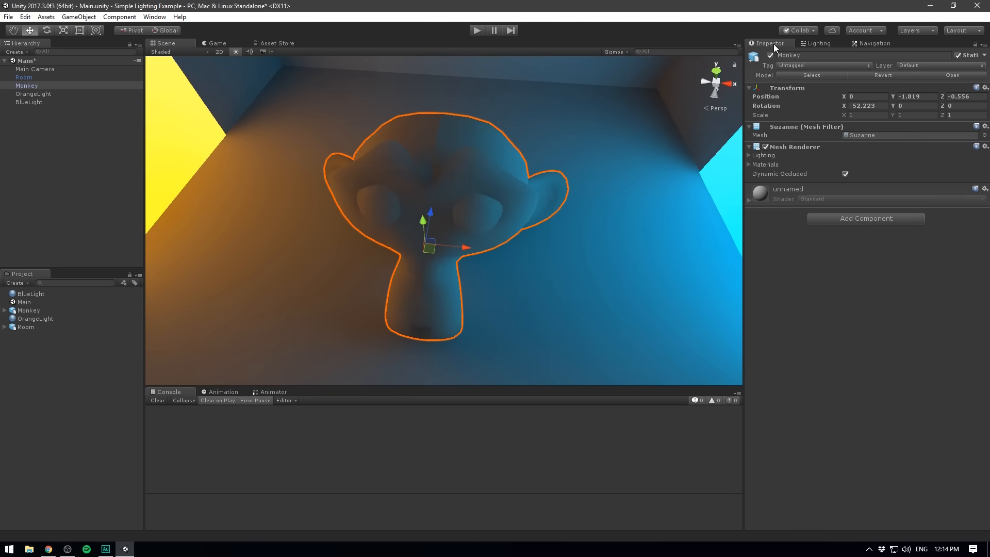
click(749, 163)
click(760, 155)
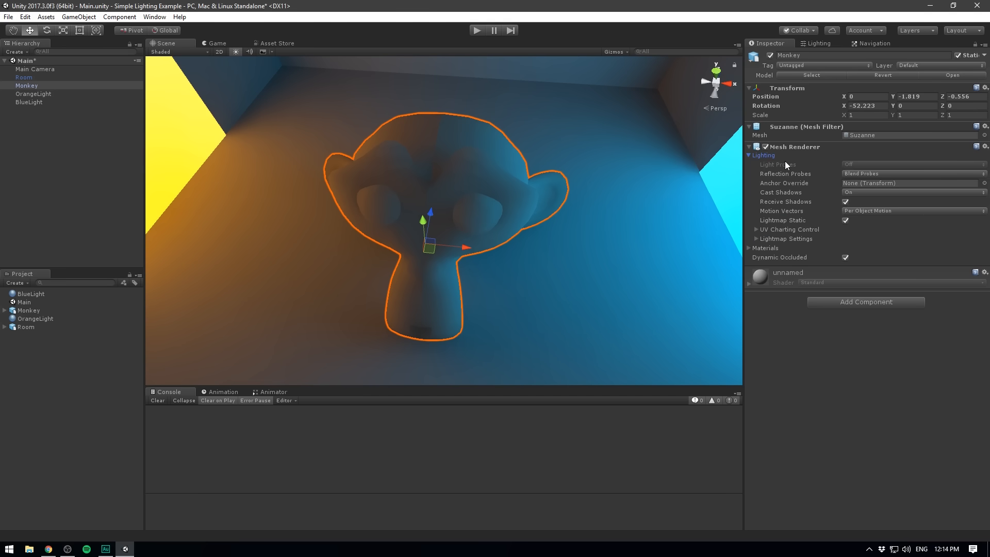
click(756, 239)
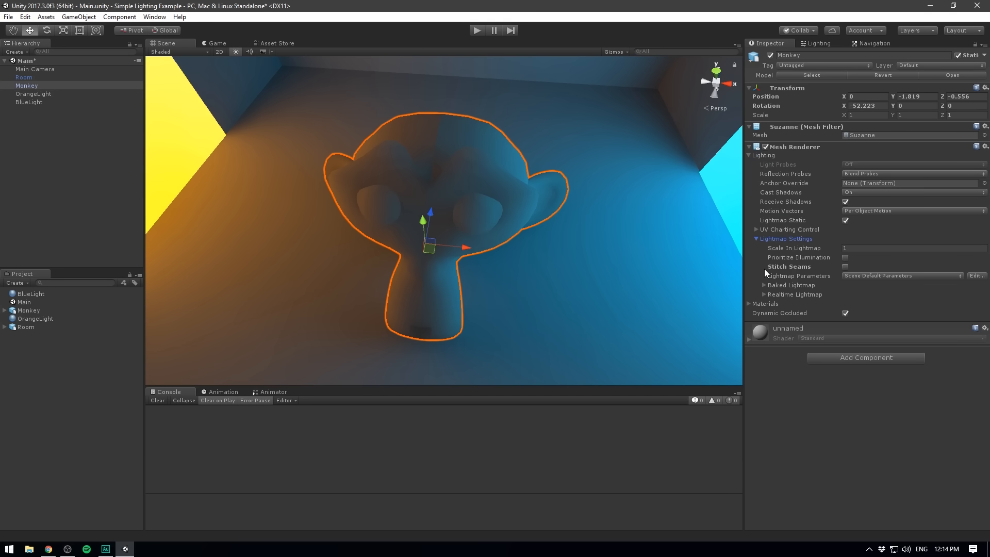
click(846, 267)
click(60, 189)
scroll(422, 158, up, 8)
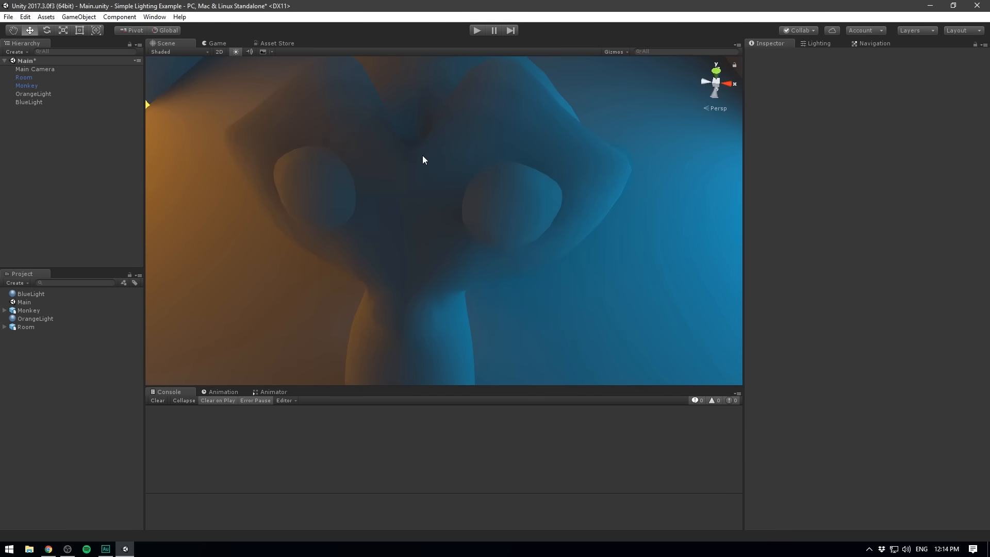
scroll(462, 134, down, 8)
mouse_move(468, 146)
alt+mouse_down()
mouse_move(557, 137)
mouse_move(718, 150)
mouse_move(864, 136)
mouse_move(453, 146)
alt+mouse_up()
scroll(469, 153, down, 3)
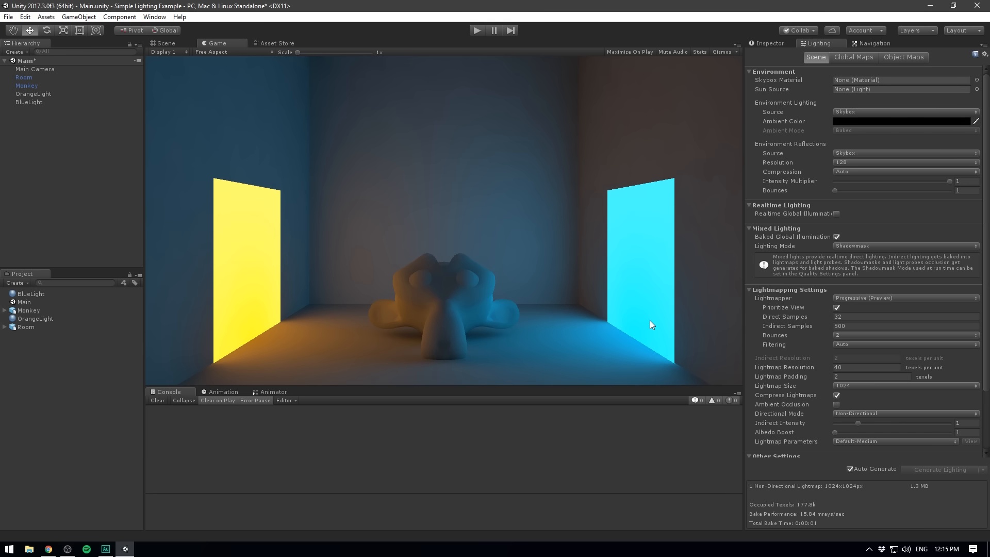
Set the lightmap size to 512 and inspect the rebaked monkey in the Scene view.
click(849, 385)
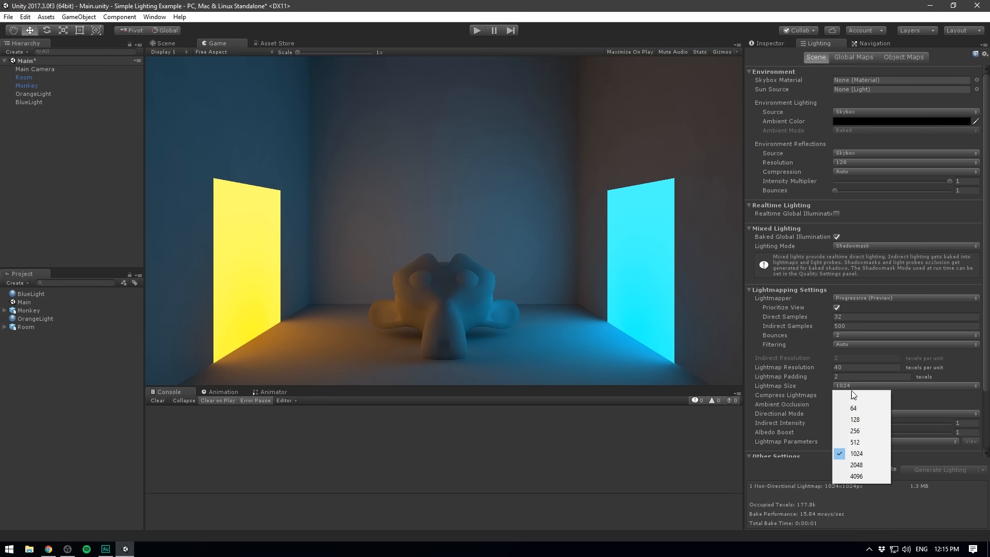
click(856, 442)
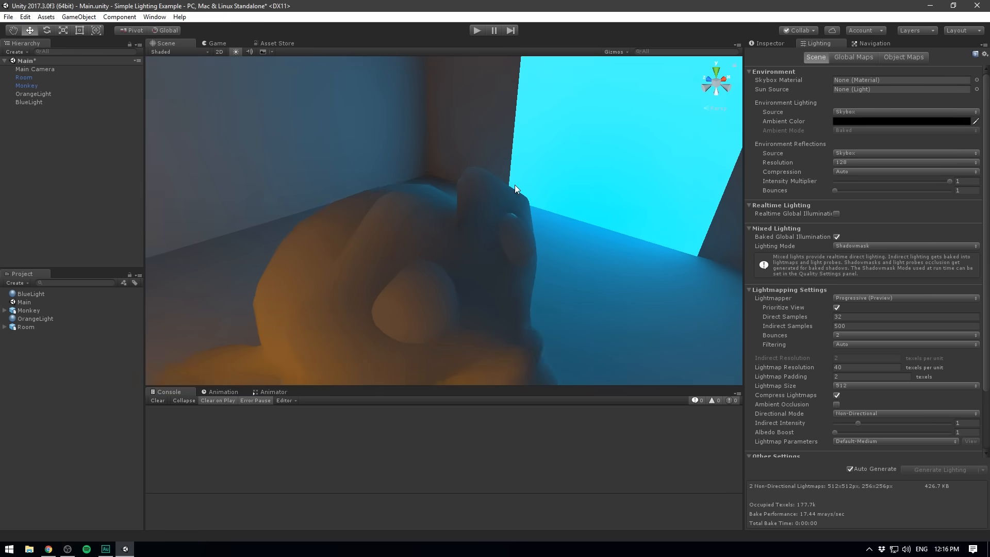
middle_drag(514, 185, 473, 215)
alt+drag(395, 152, 363, 199)
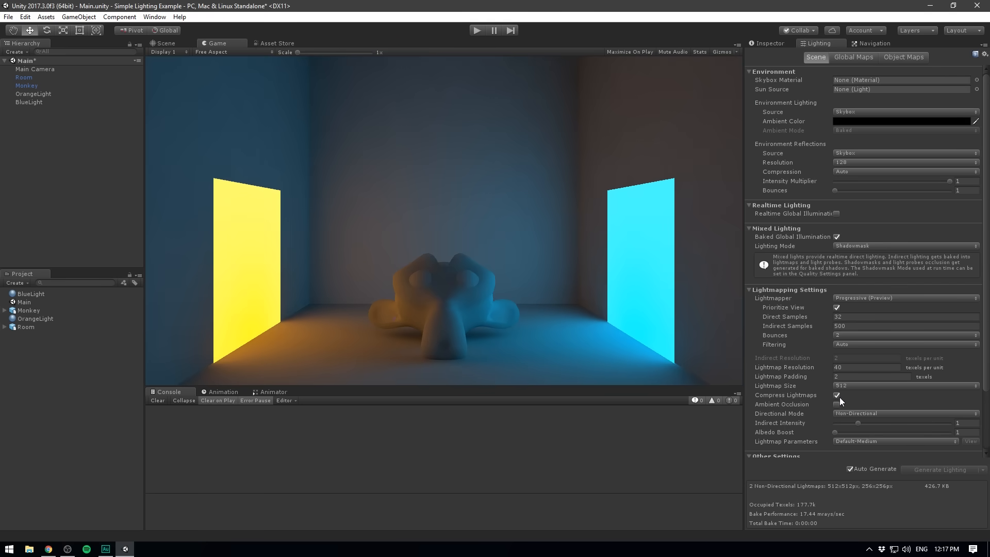
Turn off lightmap compression and inspect the monkey's ear up close and the global lightmaps.
click(838, 395)
click(170, 44)
alt+drag(419, 148, 582, 140)
scroll(582, 140, up, 3)
middle_drag(583, 141, 645, 19)
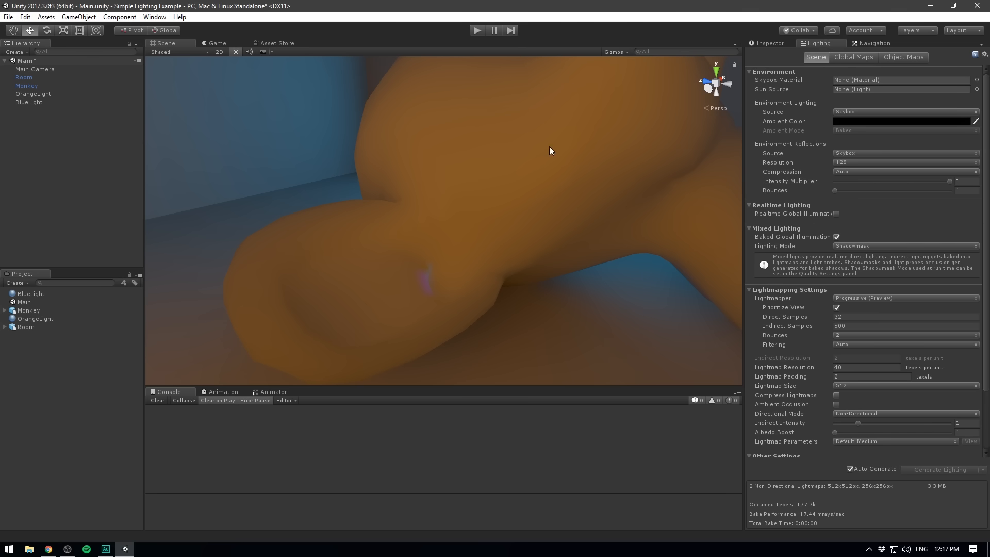
click(854, 57)
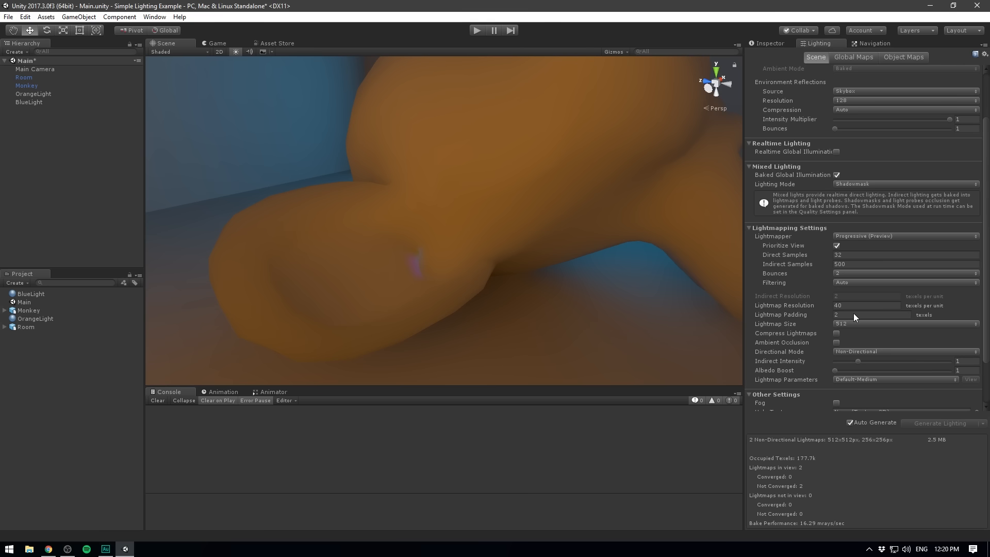
Use Directional lightmaps with padding 8 texels and resolution 100, and raise these to padding 12 and resolution 120.
click(859, 314)
text(8)
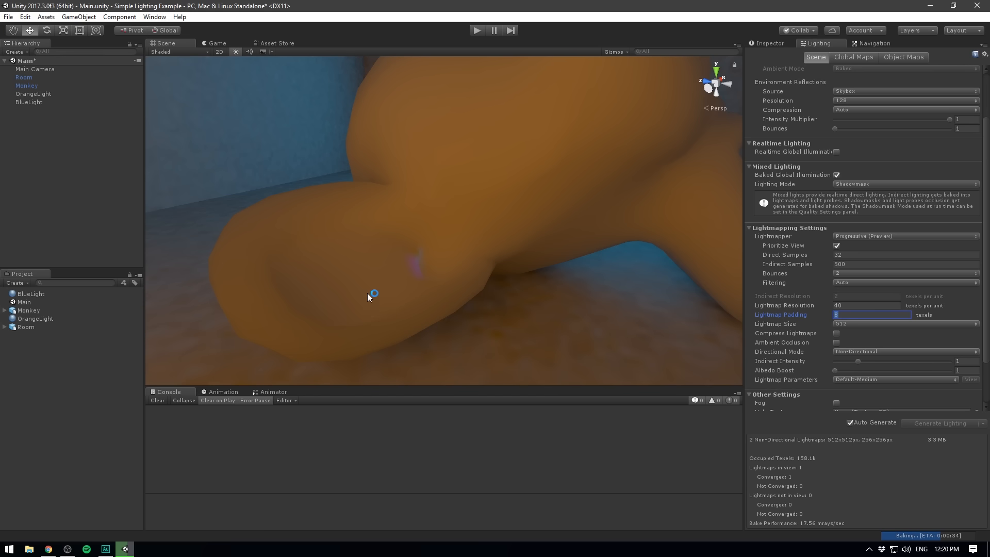
click(851, 305)
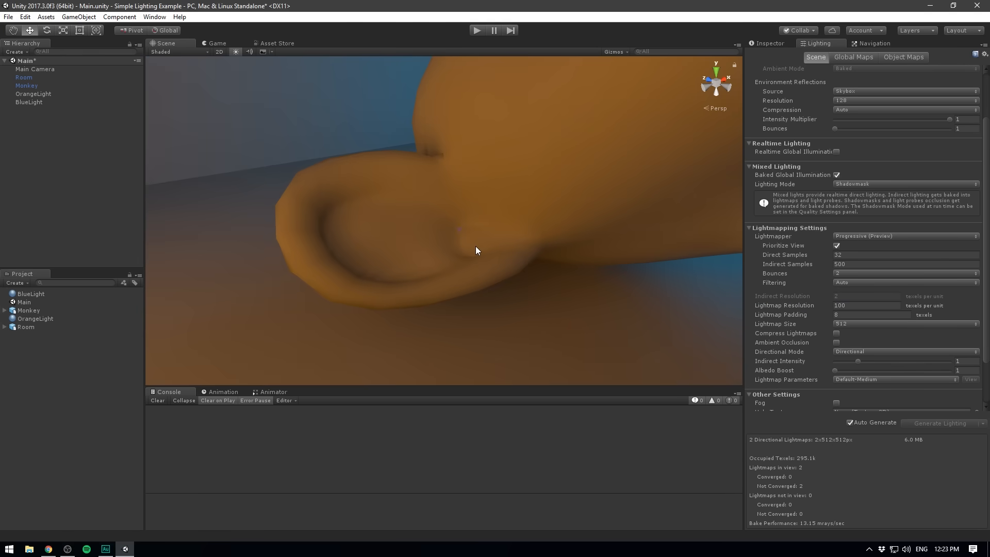
scroll(475, 247, up, 2)
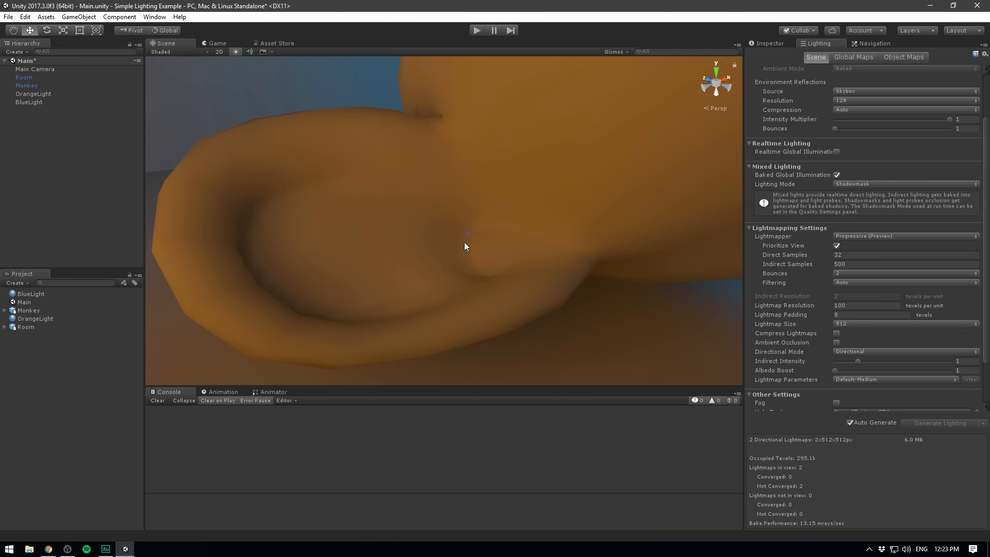
click(847, 314)
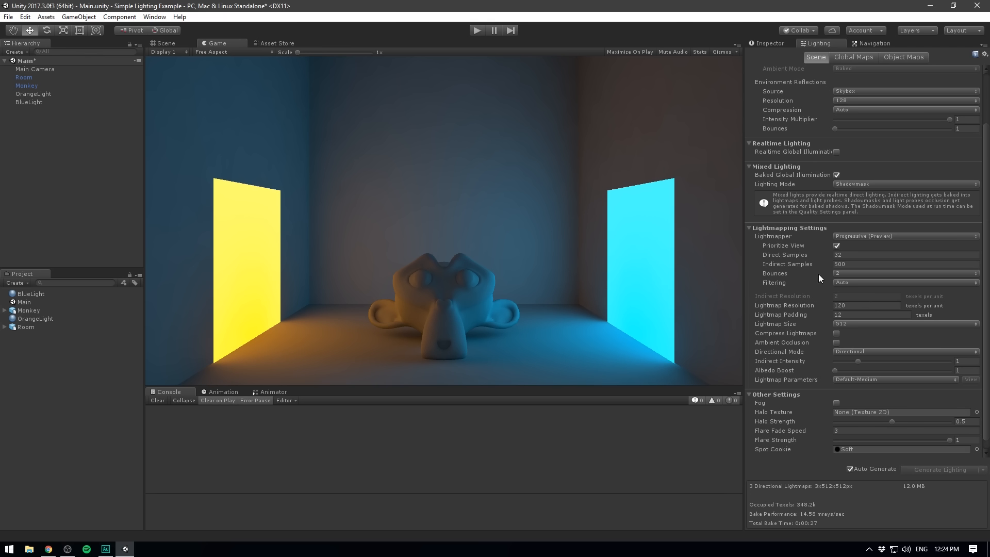
Try 62 direct samples, 1000 indirect samples and 3 bounces, and inspect the rebaked room in the Scene view.
click(852, 254)
click(864, 265)
click(862, 255)
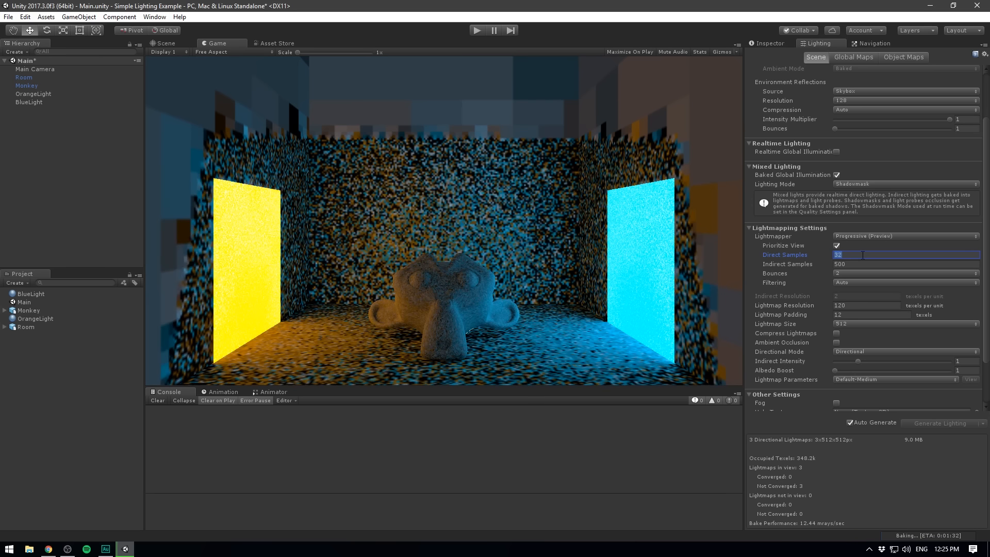
text(62)
click(854, 264)
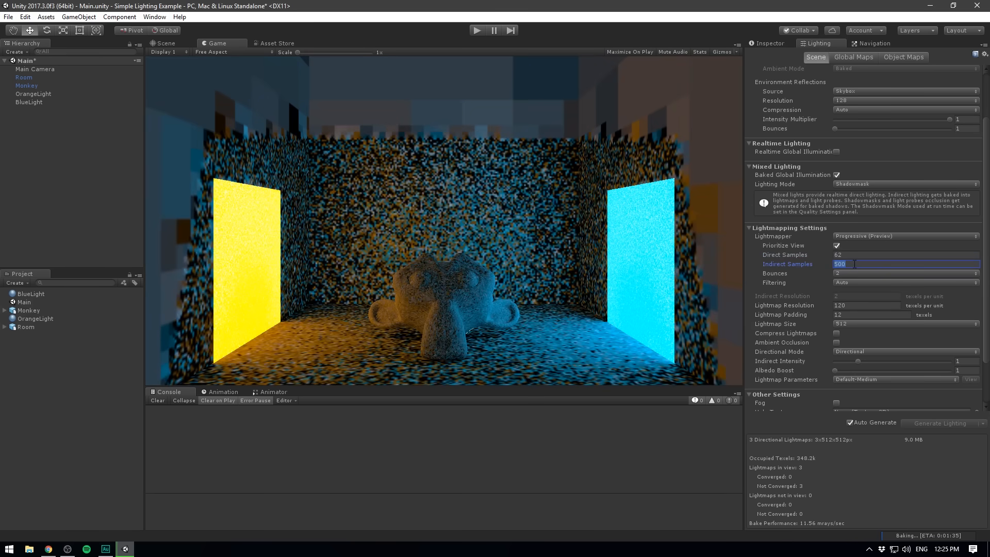
text(1000)
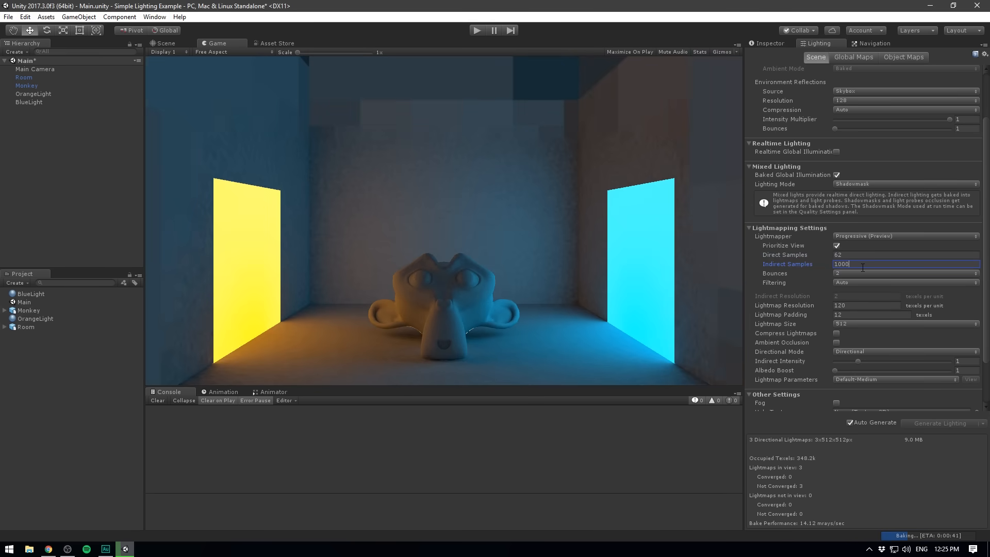
click(849, 274)
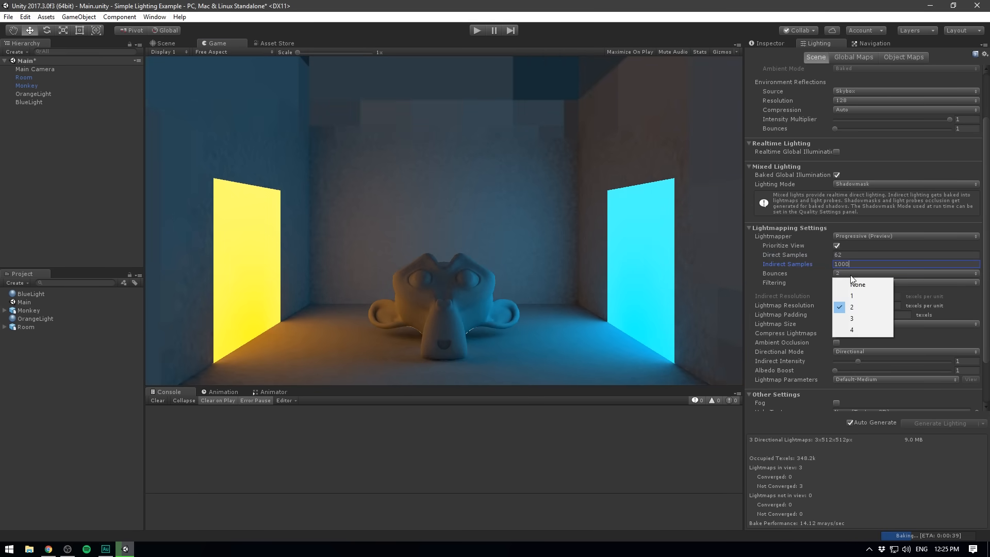
click(857, 317)
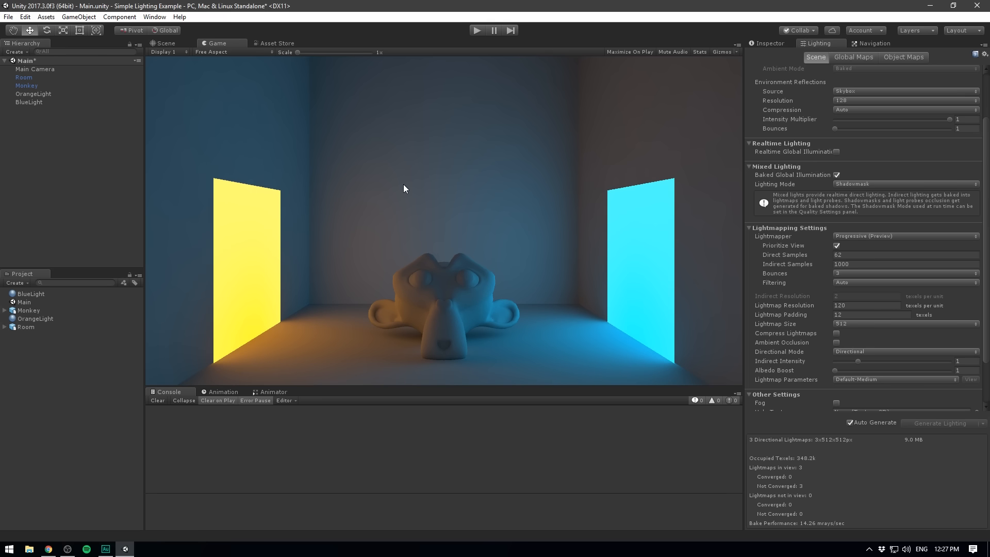
key(ctrl+1)
alt+drag(403, 184, 436, 204)
alt+drag(379, 246, 404, 207)
scroll(478, 215, down, 4)
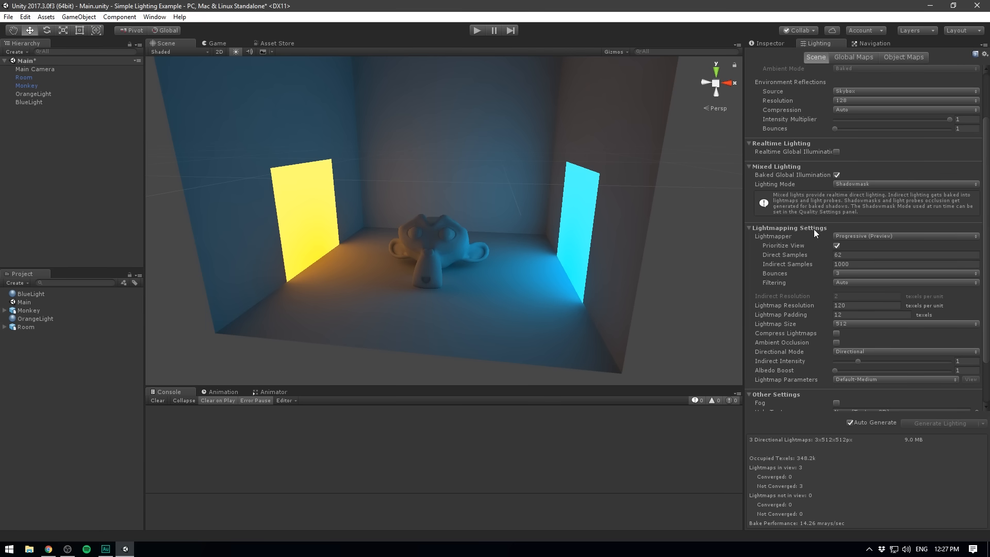
Restore the lightmapper to 32 direct samples, 500 indirect samples and 2 bounces, and view the bake through the game camera.
click(848, 274)
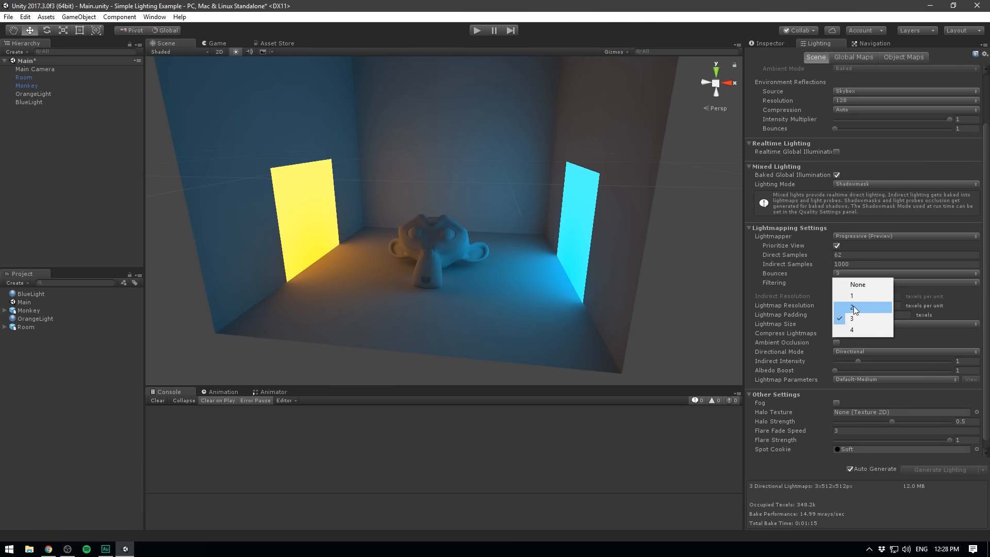
click(851, 295)
click(217, 43)
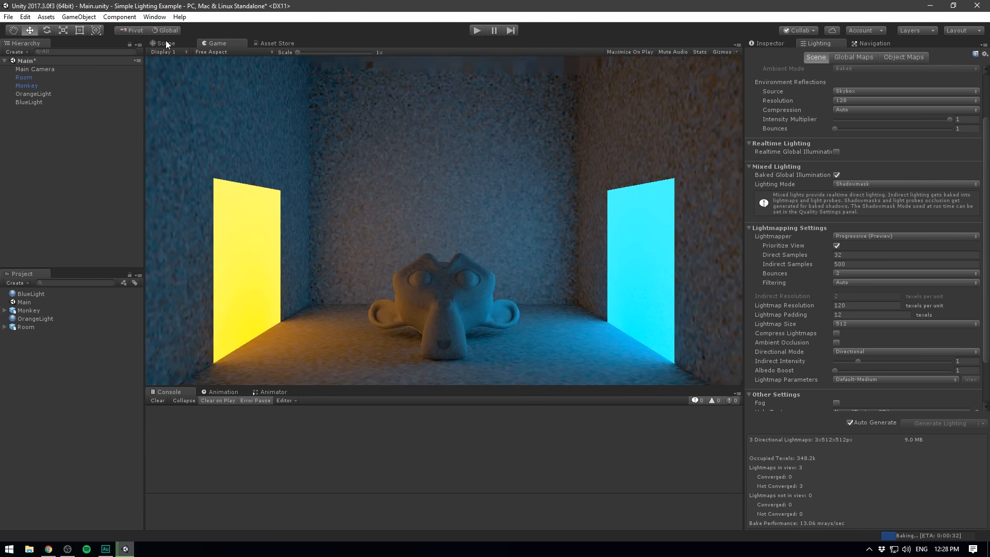
Enable baked ambient occlusion and inspect its effect on the room corners and the monkey in the Scene and Game views.
scroll(755, 296, down, 3)
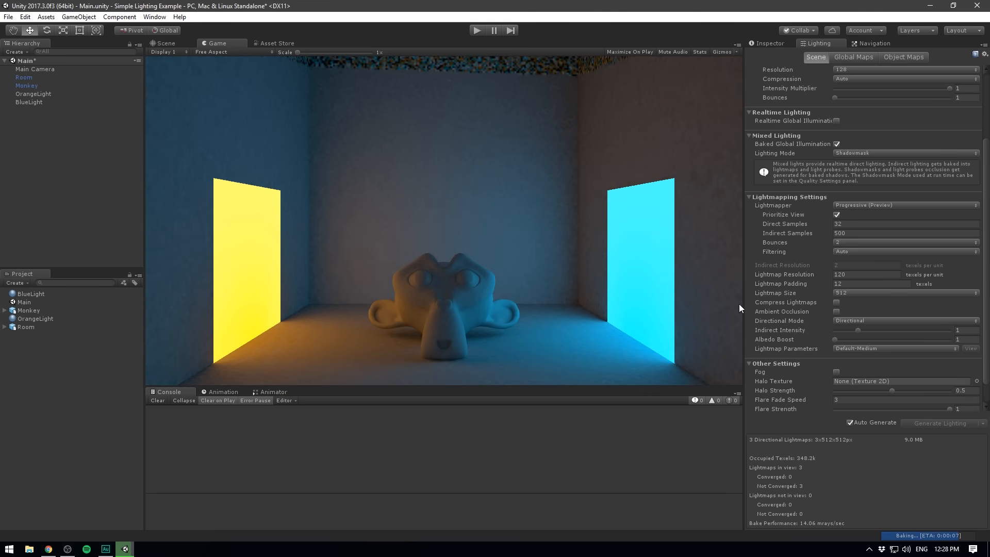
click(836, 311)
click(166, 43)
right_drag(340, 101, 468, 167)
middle_drag(460, 174, 496, 121)
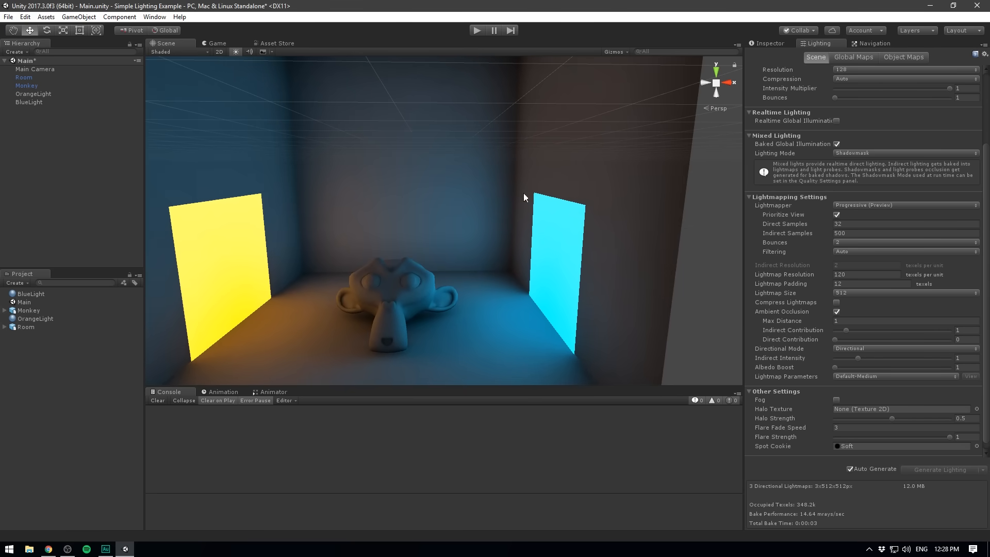
middle_drag(437, 129, 486, 80)
alt+drag(487, 207, 521, 288)
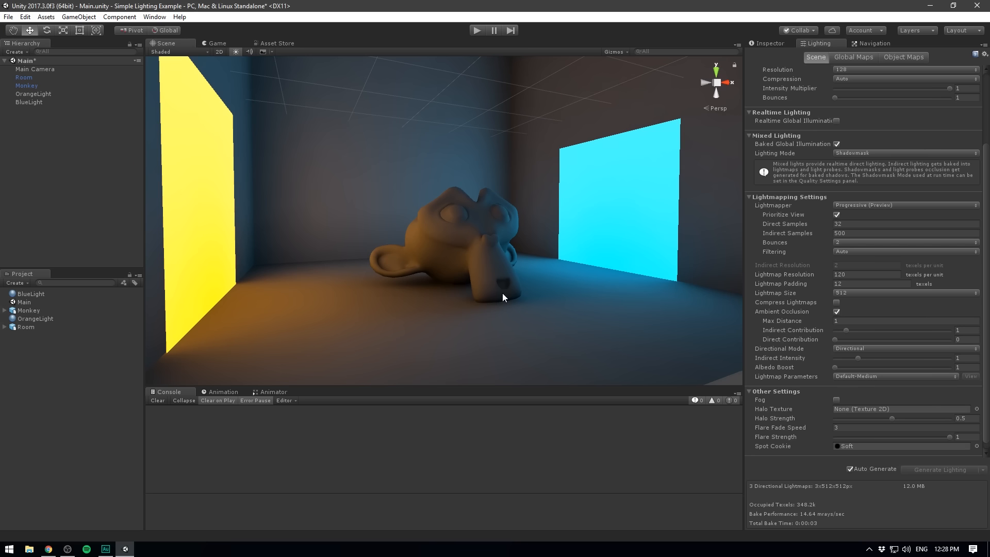
key(ctrl+2)
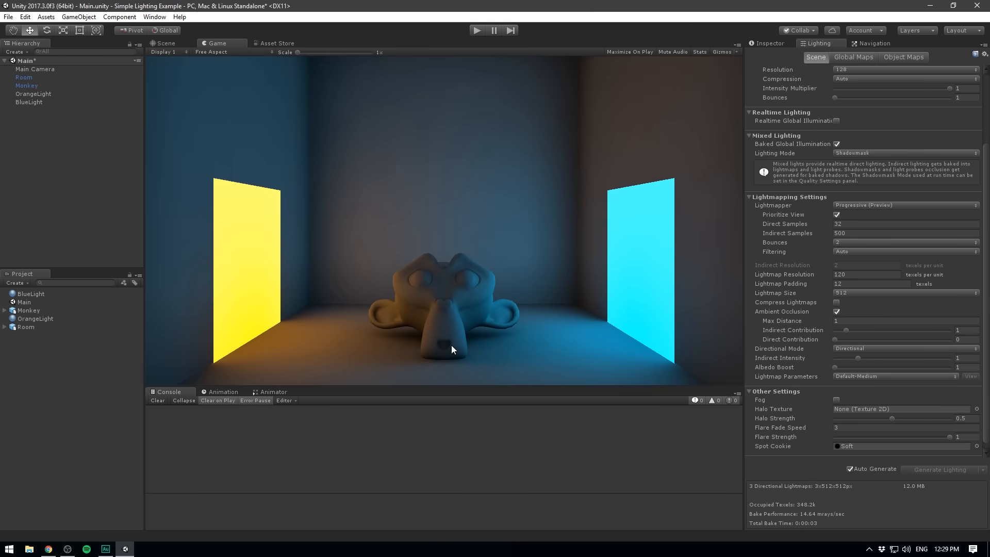
Set the ambient occlusion's indirect contribution to 0.1 and max distance to 0.7, and check the softened shading around the monkey.
click(962, 329)
text(0.1)
click(886, 321)
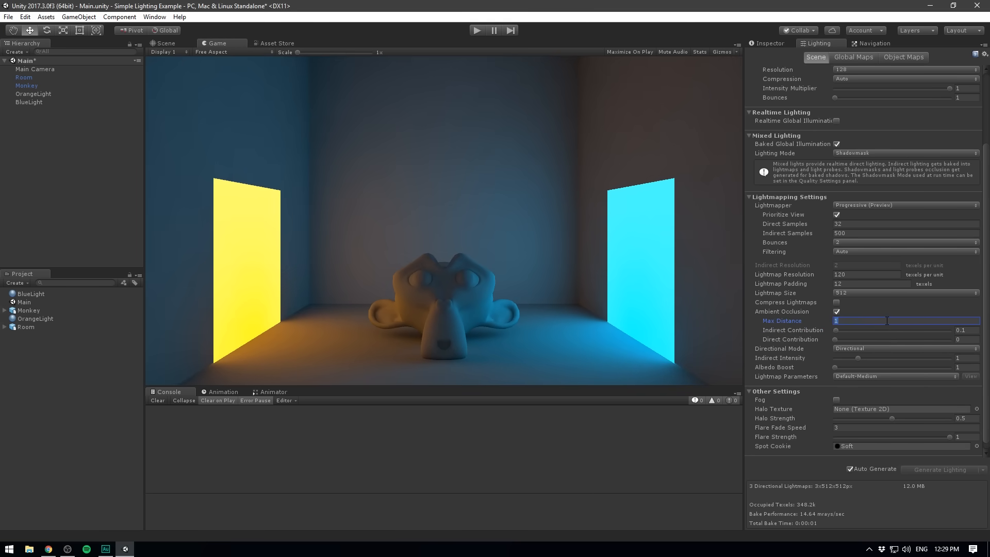
text(0.7)
key(Return)
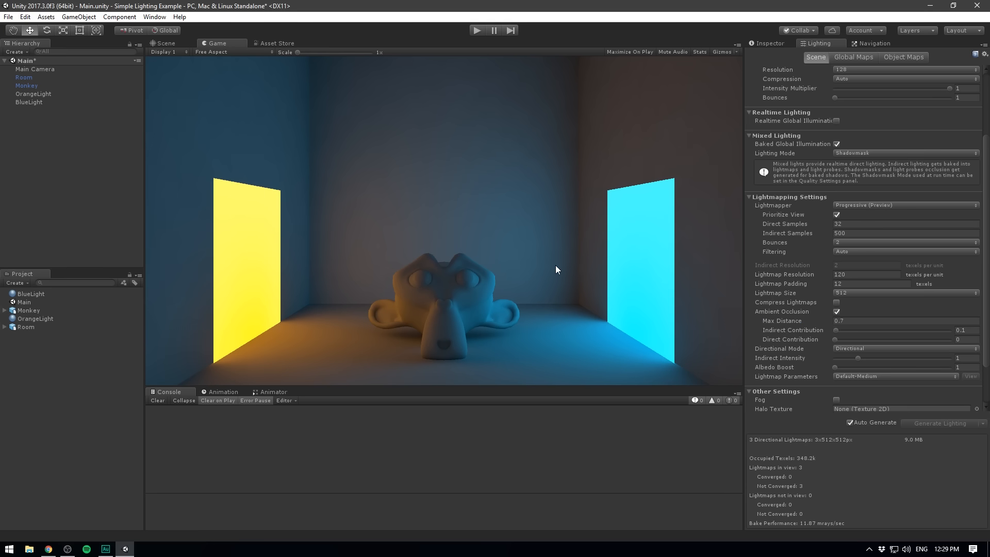
click(180, 45)
scroll(360, 184, up, 4)
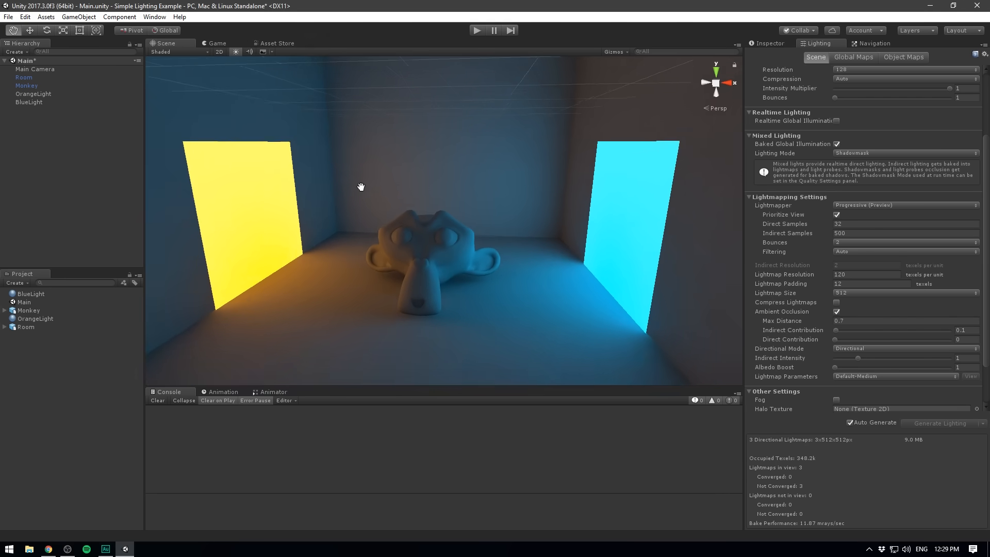
alt+drag(426, 232, 455, 251)
middle_drag(455, 252, 457, 217)
scroll(457, 217, up, 5)
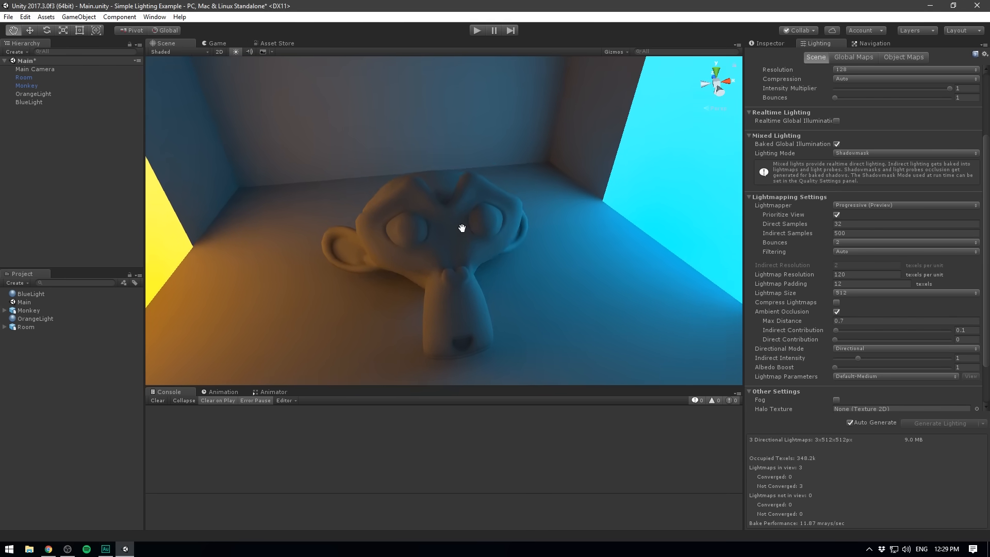
Examine the ambient occlusion shading on the monkey and around the room from several angles in the Scene view.
alt+drag(484, 231, 449, 172)
scroll(516, 237, down, 3)
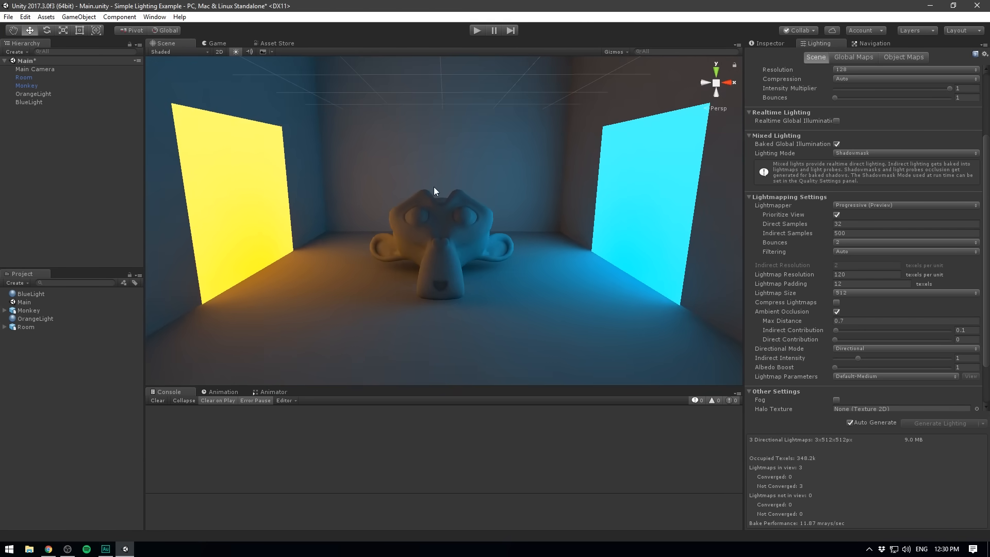
alt+drag(312, 82, 456, 177)
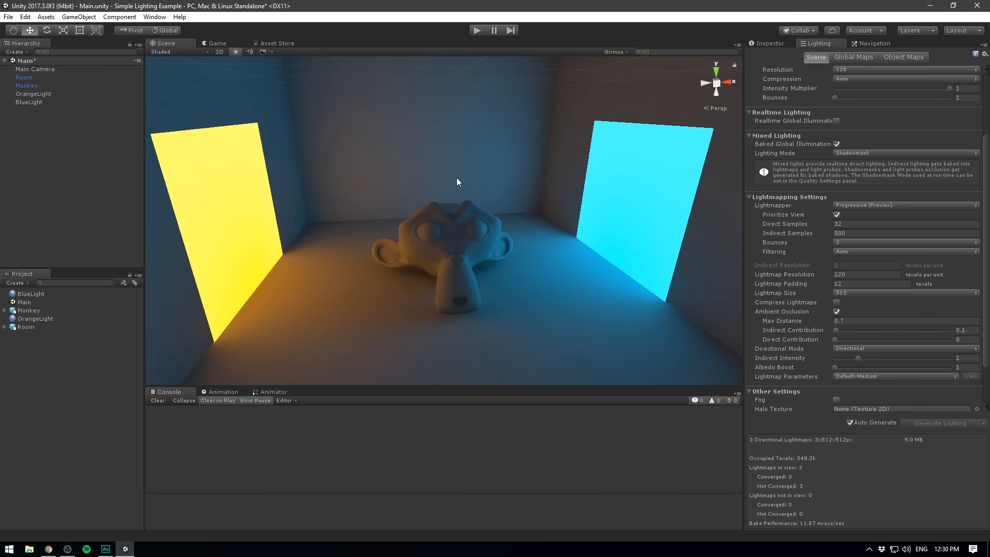
scroll(456, 177, up, 4)
middle_drag(457, 232, 459, 202)
alt+drag(459, 202, 458, 249)
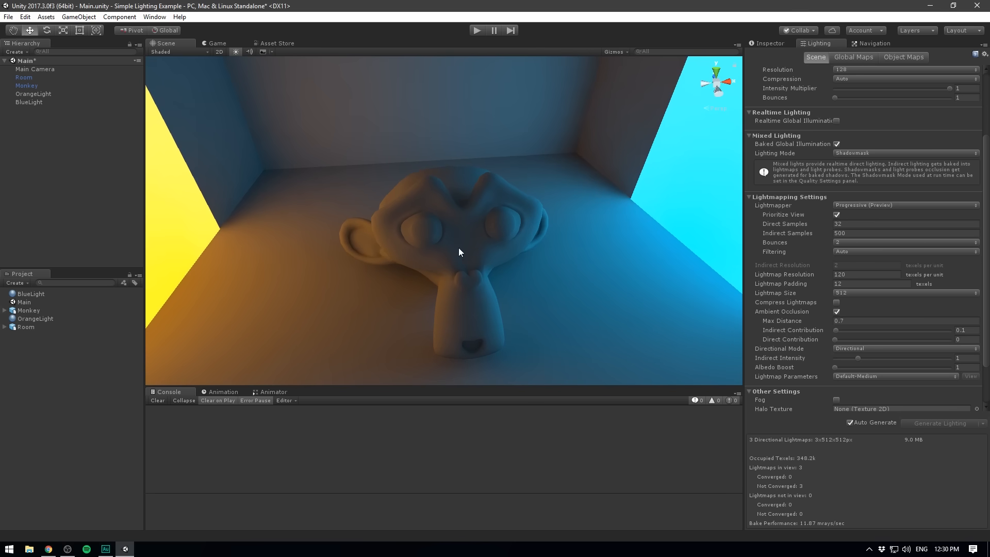
middle_drag(458, 249, 466, 227)
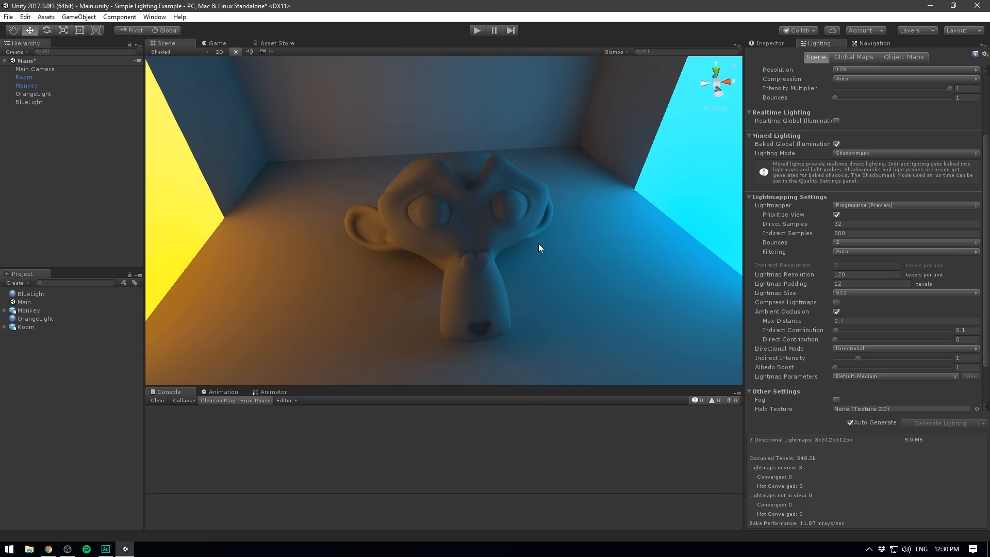
Try baking with the lightmap filtering set to None and inspect the monkey and walls for noise.
click(856, 252)
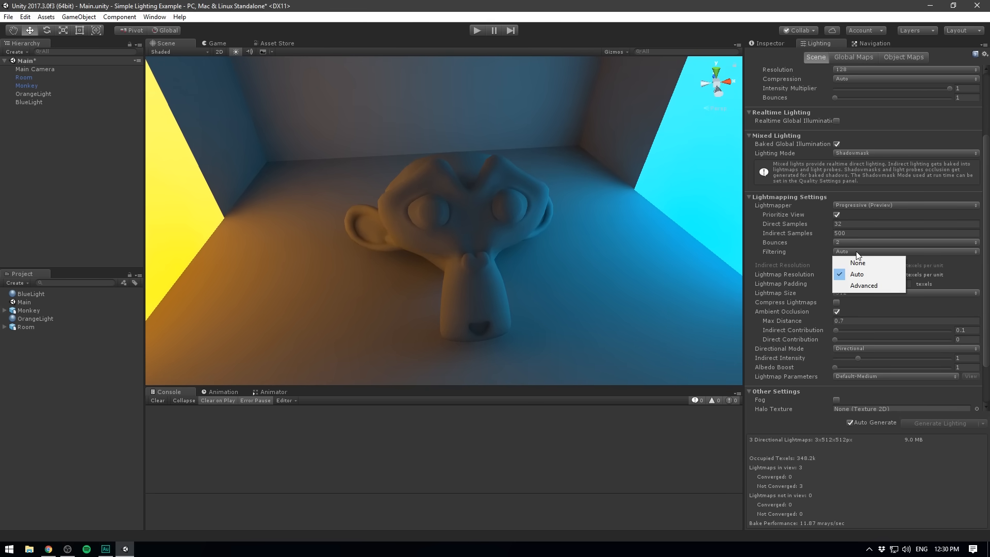
click(870, 264)
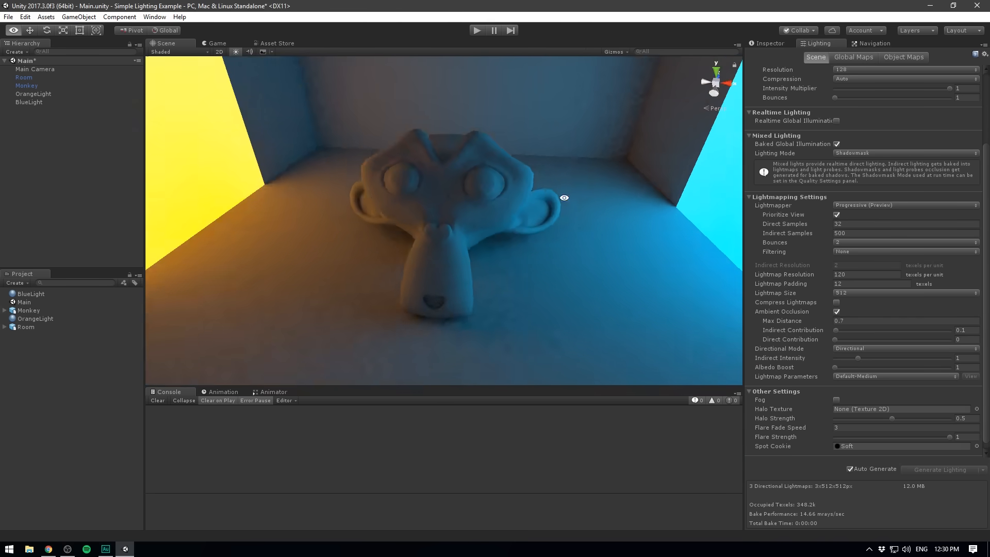
alt+drag(564, 196, 625, 195)
Try Advanced filtering with a Gaussian direct filter and an indirect radius of 3 texels, and inspect the bake.
click(850, 253)
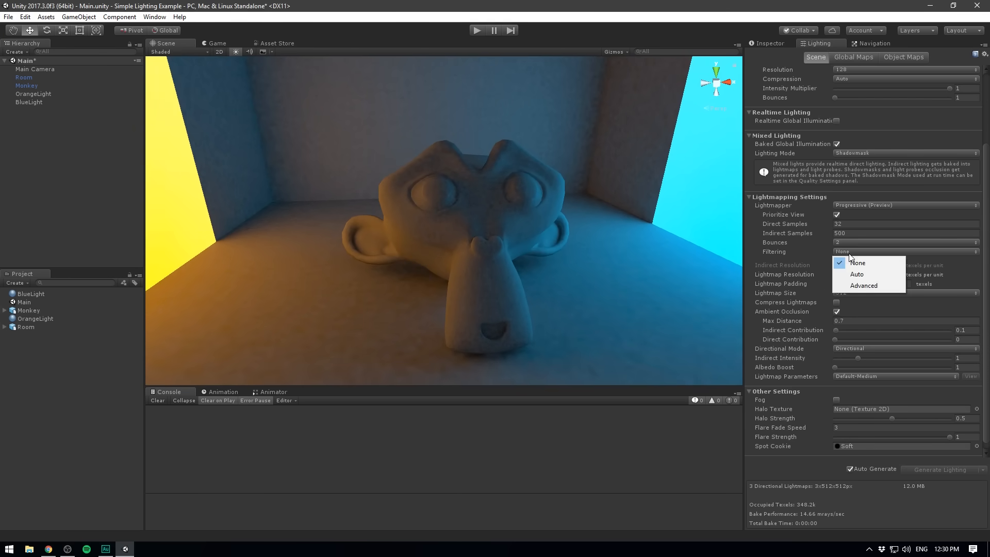
click(846, 287)
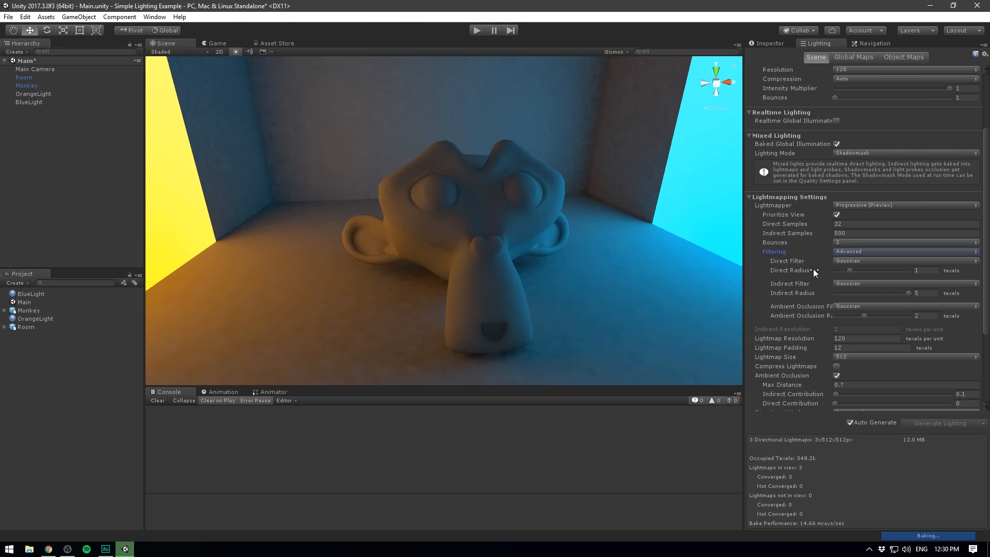
click(875, 261)
click(868, 268)
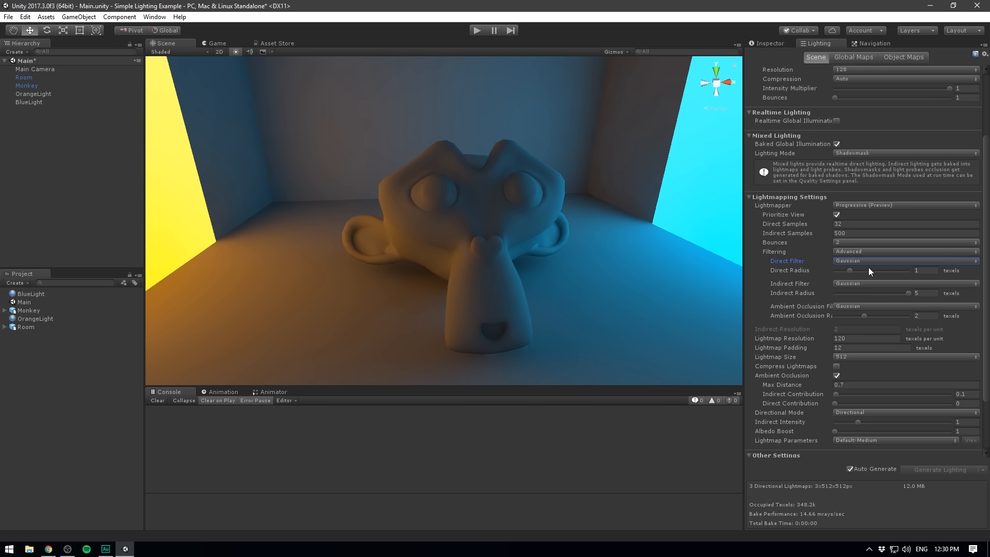
click(871, 262)
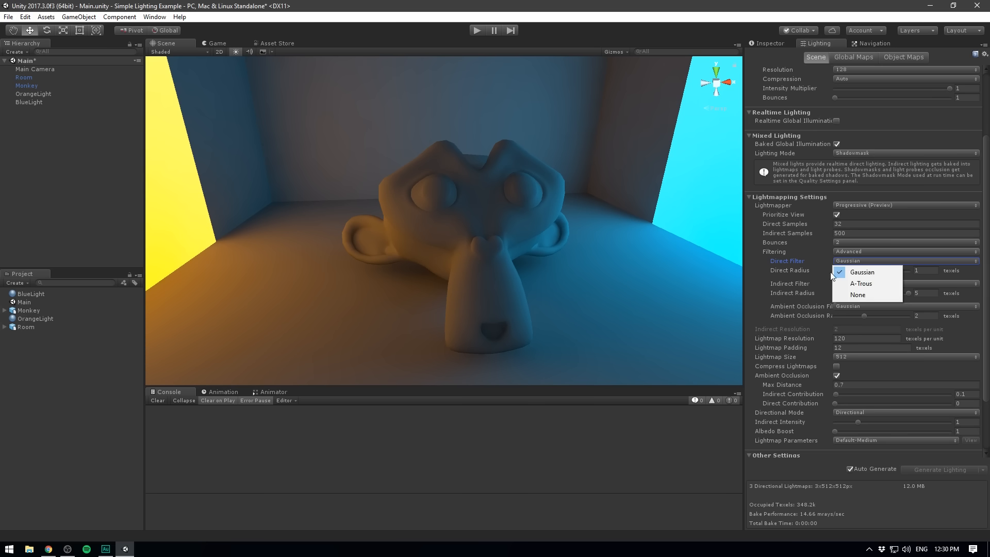
click(908, 291)
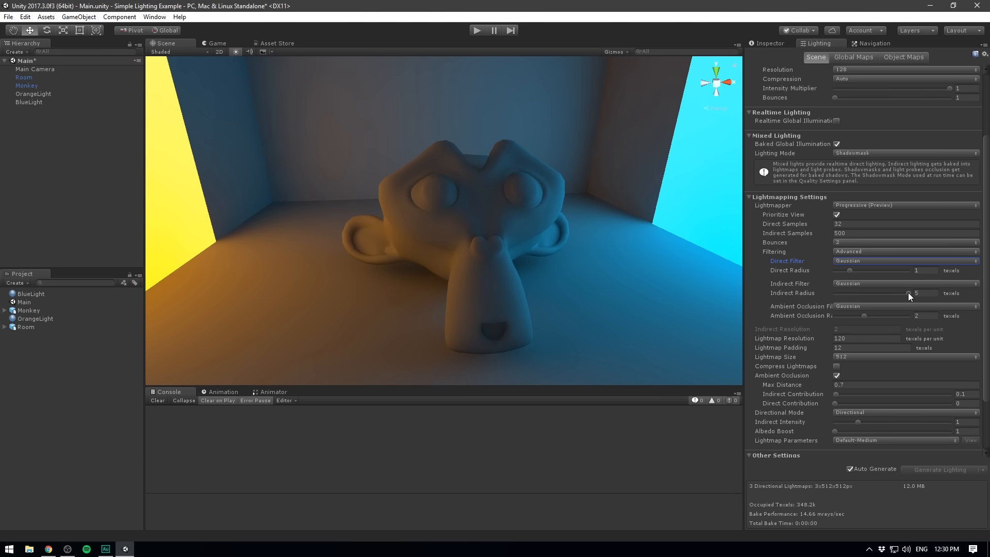
drag(906, 292, 892, 292)
alt+drag(652, 268, 696, 227)
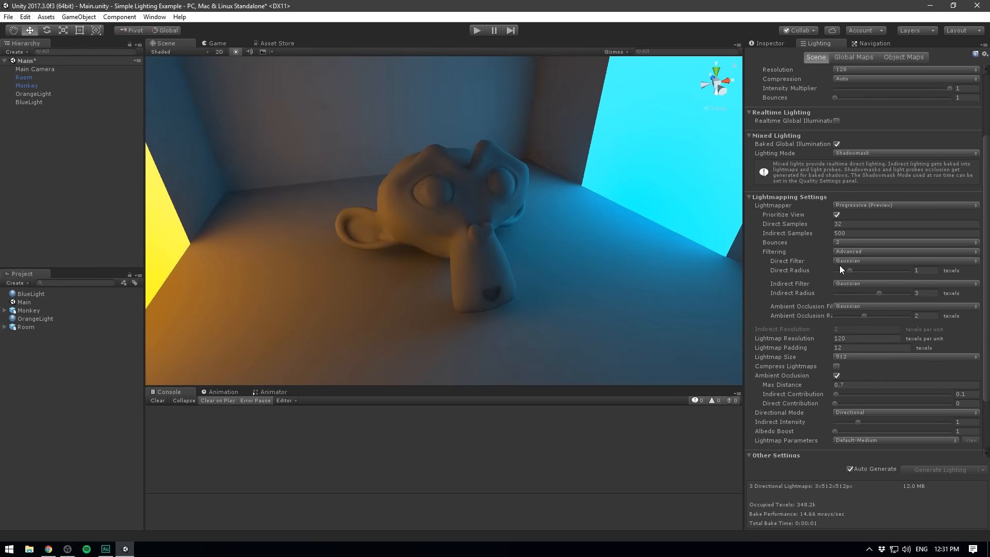
Return the lightmap filtering to Auto and view the room through the game camera.
click(840, 251)
click(857, 275)
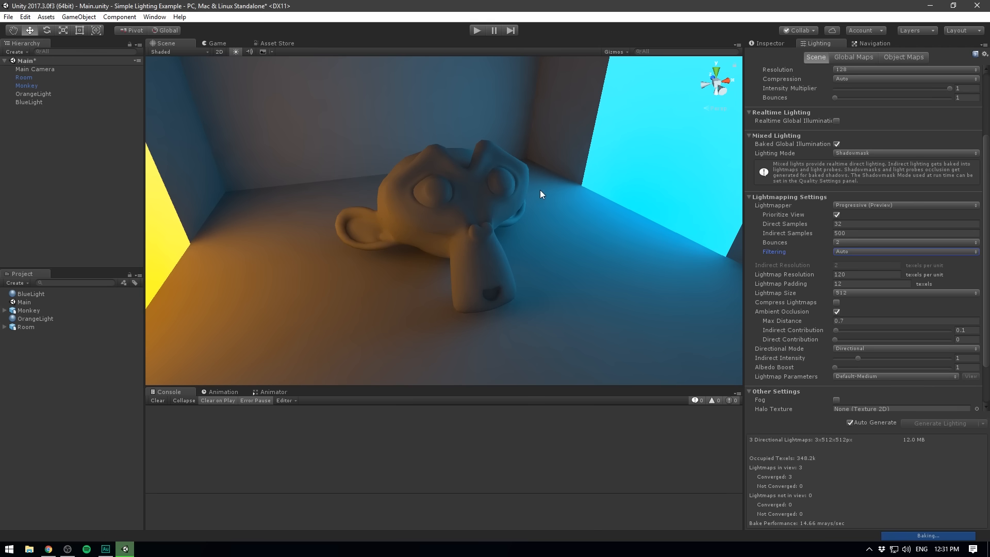
key(ctrl+2)
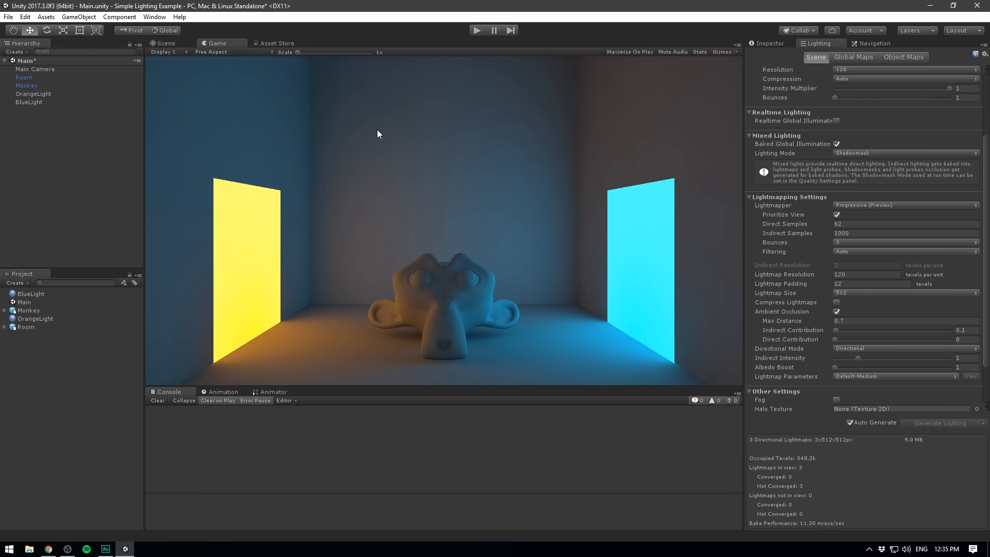
Search the Asset Store for "post processing" and import the complete Post Processing Stack package by Unity Technologies.
click(261, 45)
click(251, 79)
text(post processing)
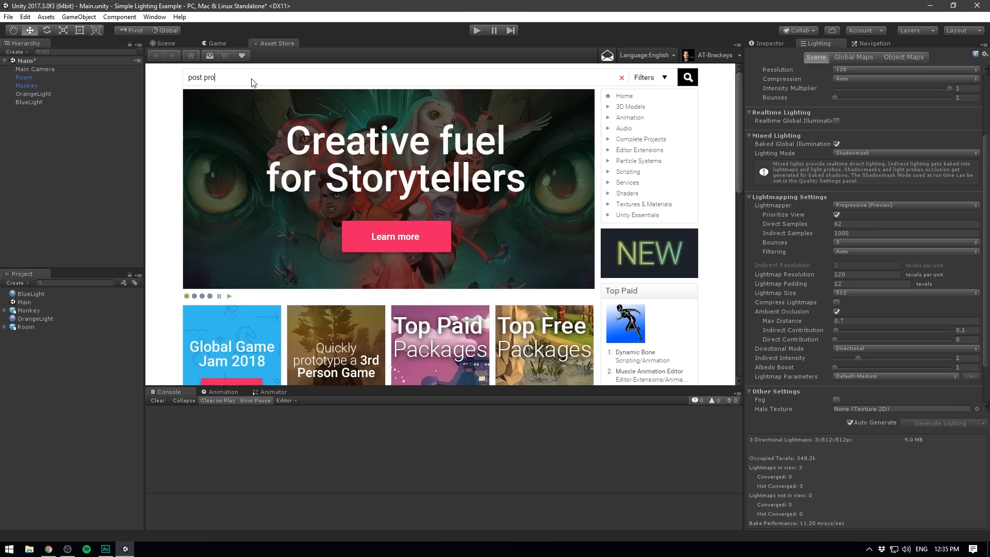
key(Return)
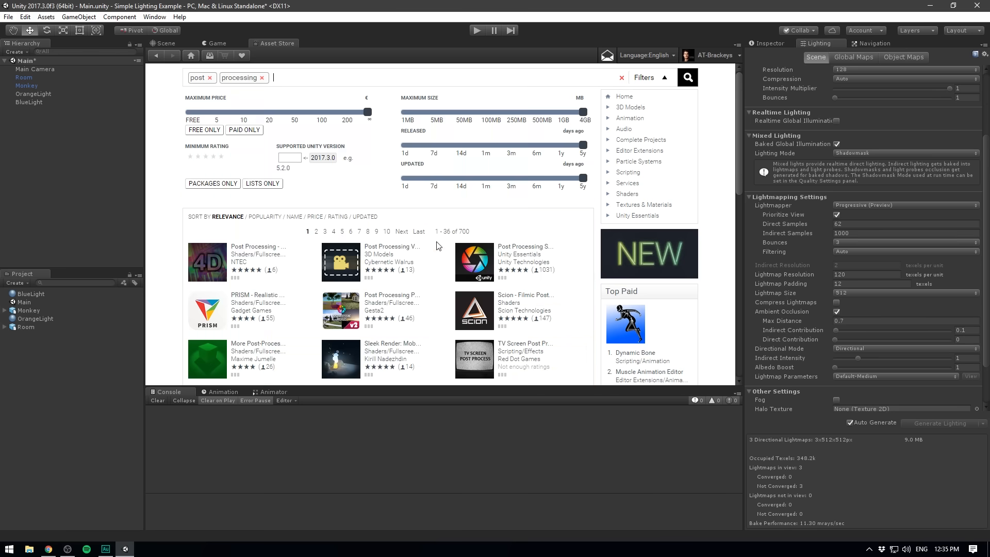
click(478, 254)
click(216, 196)
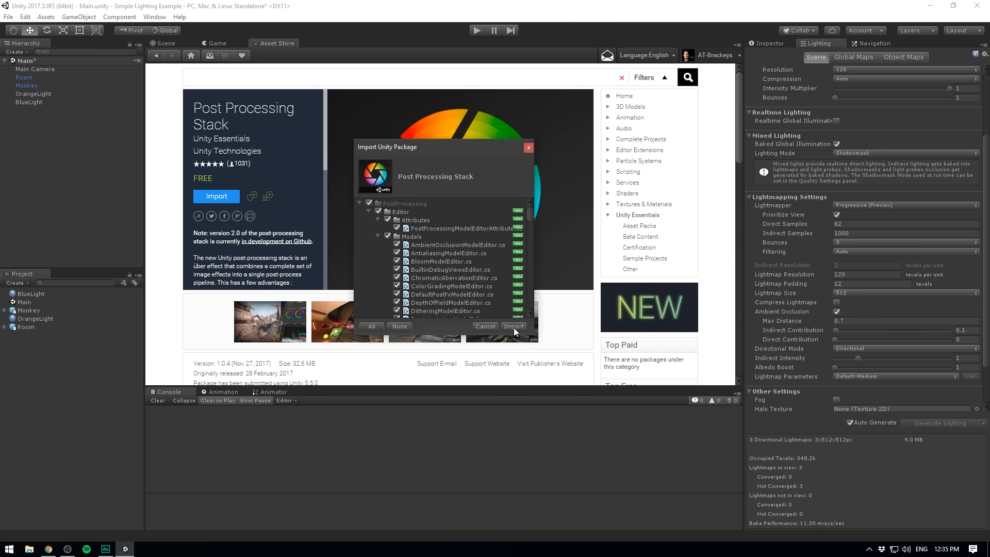
click(513, 327)
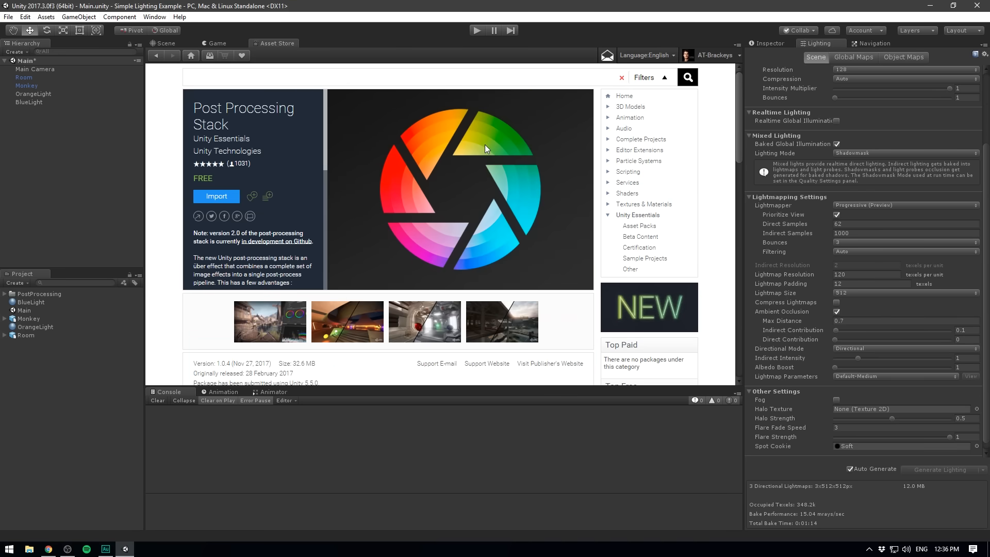
Add a Post Processing Behaviour component to the Main Camera and return to the Game view.
click(35, 69)
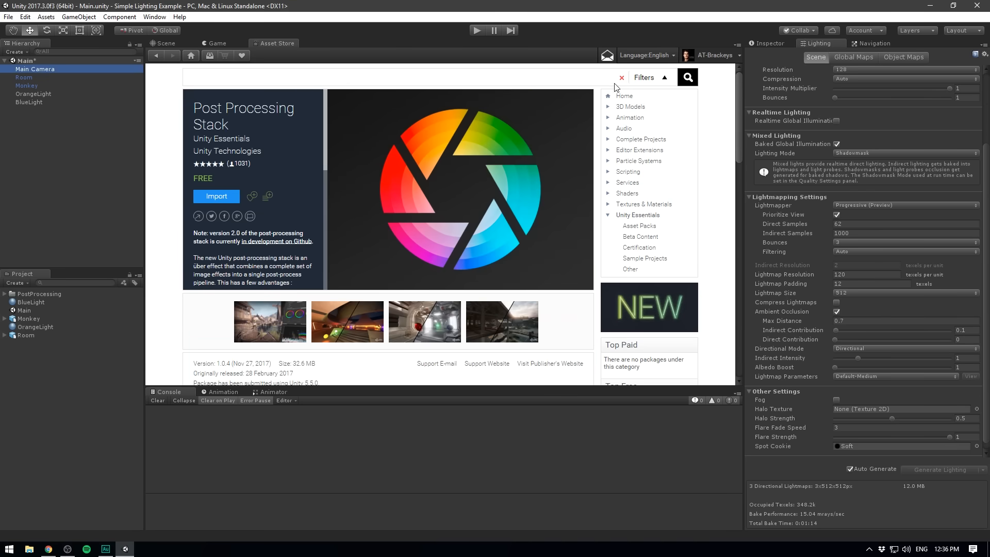
click(762, 43)
click(868, 319)
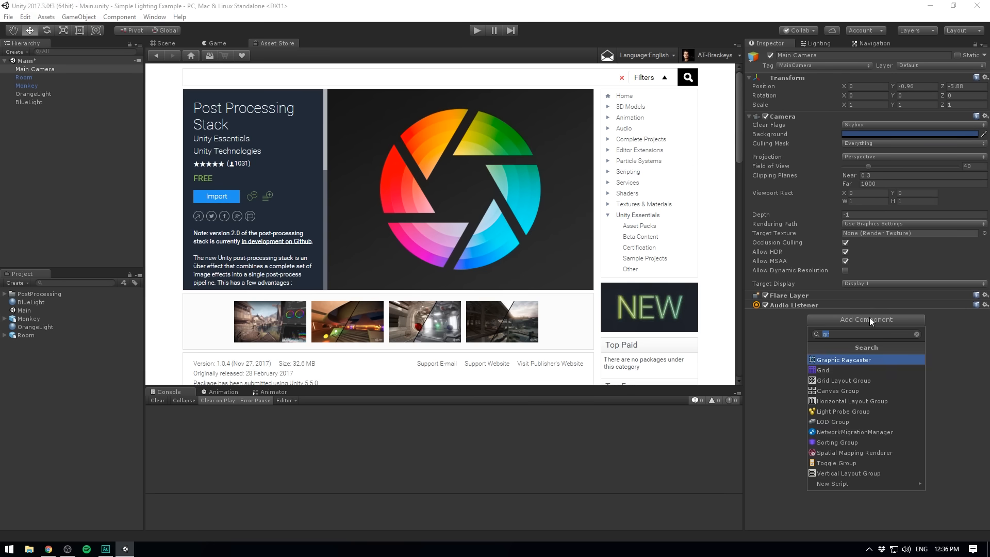
text(post)
key(Return)
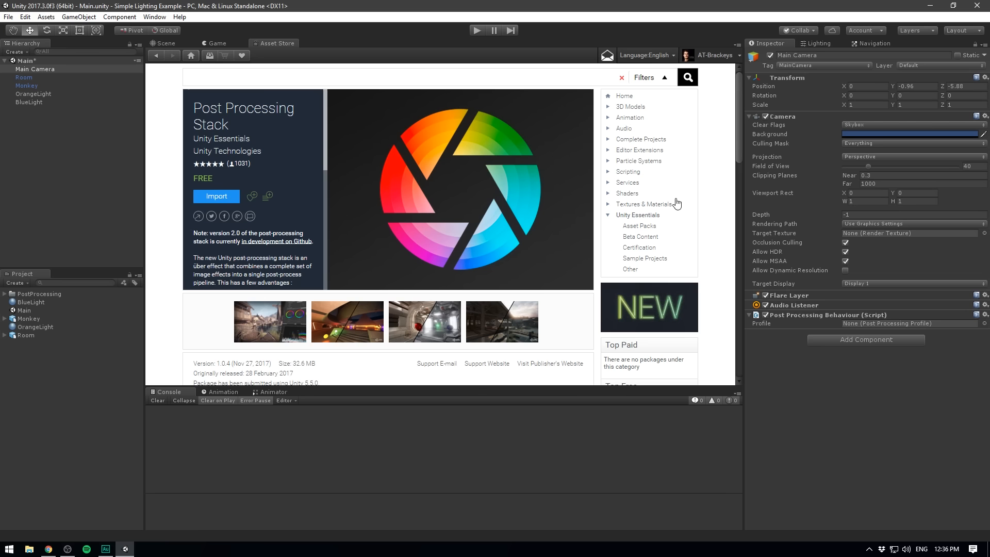
click(217, 42)
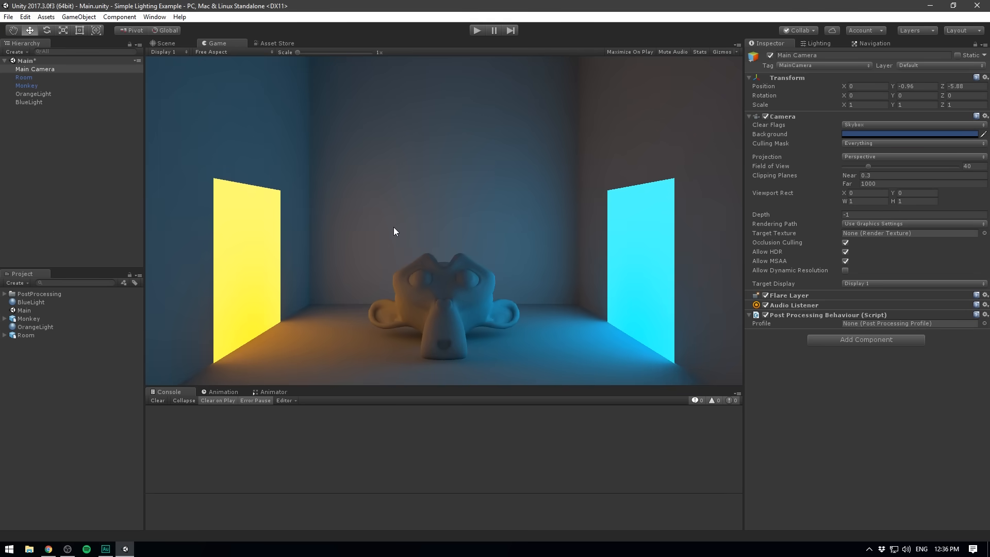
Create a Post-Processing Profile named CC and assign it to the Main Camera's Post Processing Behaviour.
right_click(73, 390)
mouse_move(126, 186)
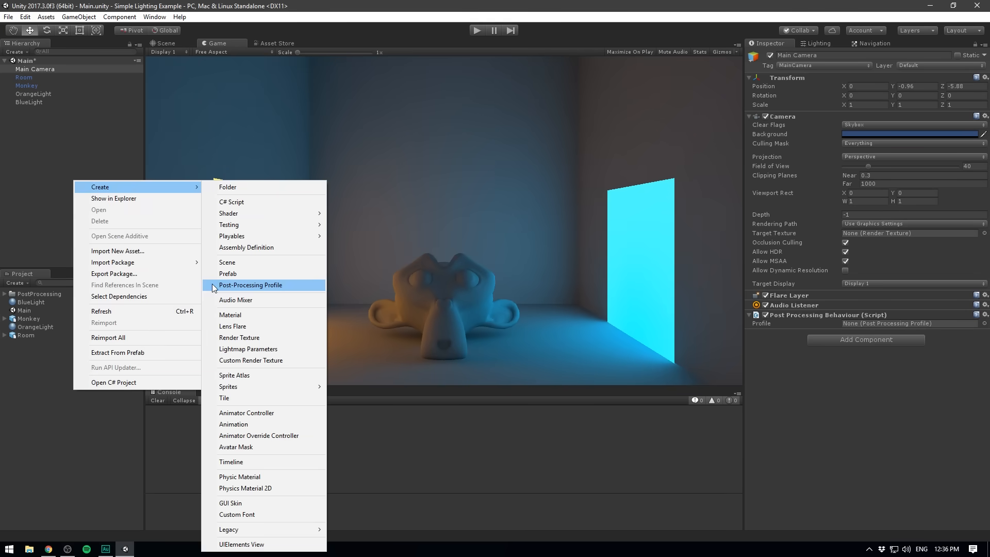
click(267, 286)
text(CC)
key(Return)
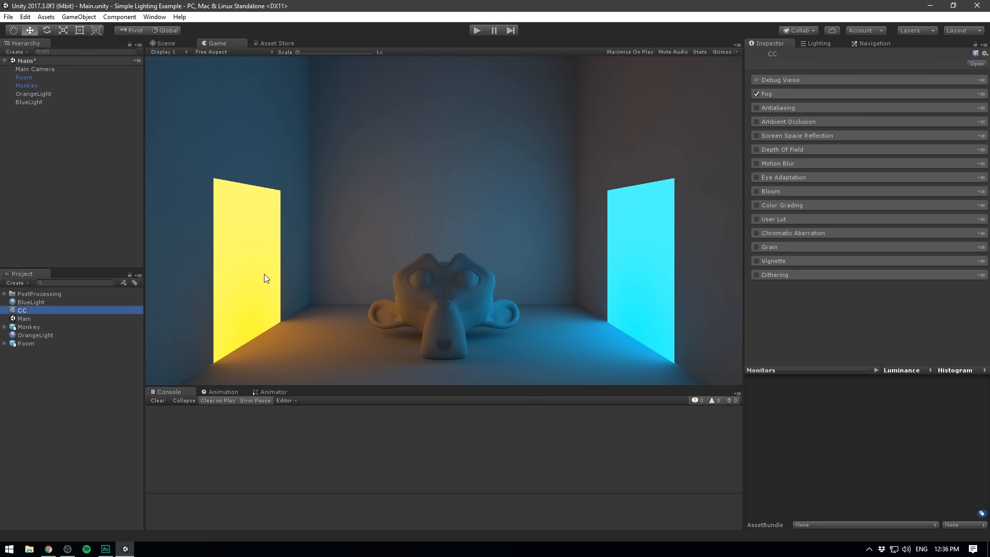
click(24, 69)
drag(21, 311, 876, 323)
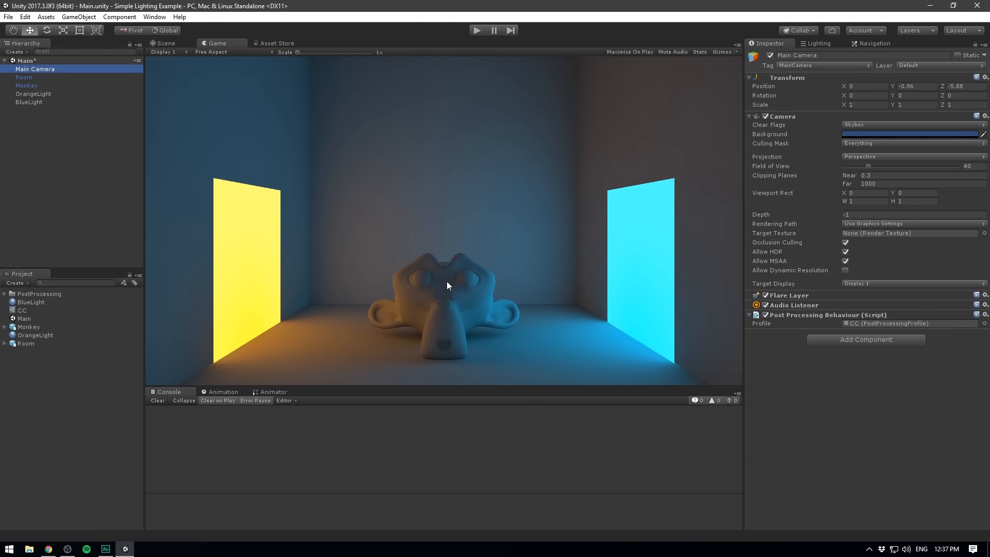
Enable Bloom in the CC profile with an intensity of 0.3 and a radius of 2.8.
click(29, 309)
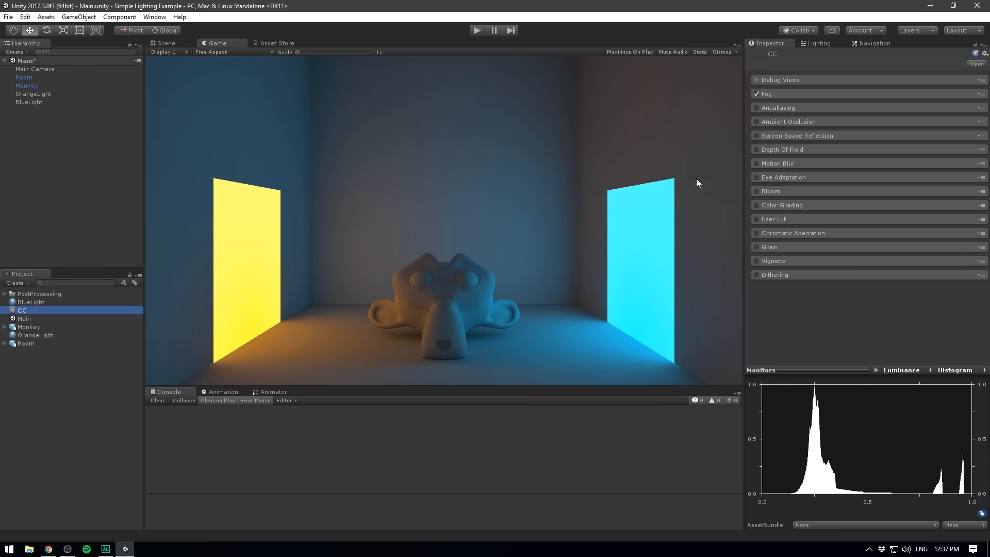
click(756, 192)
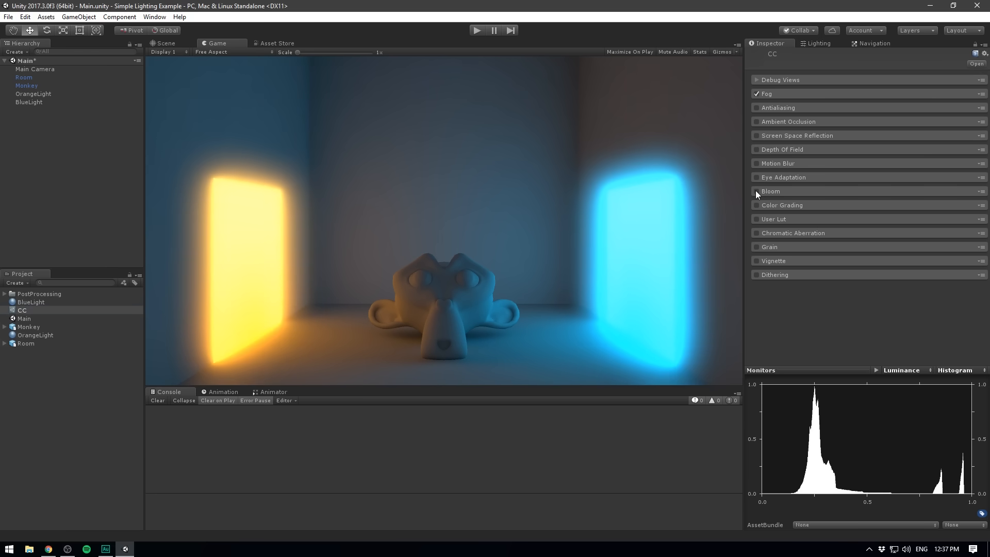
click(786, 191)
click(866, 251)
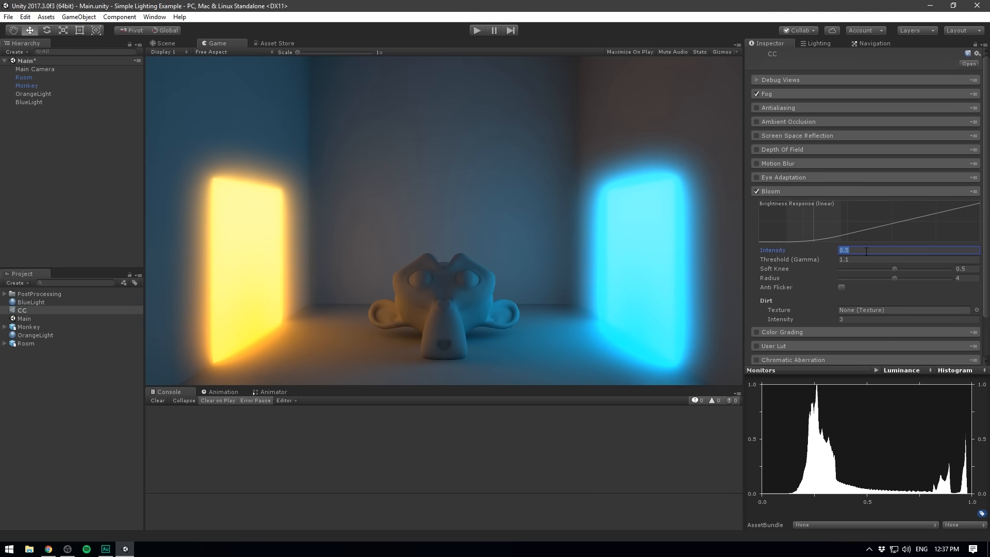
text(0.3)
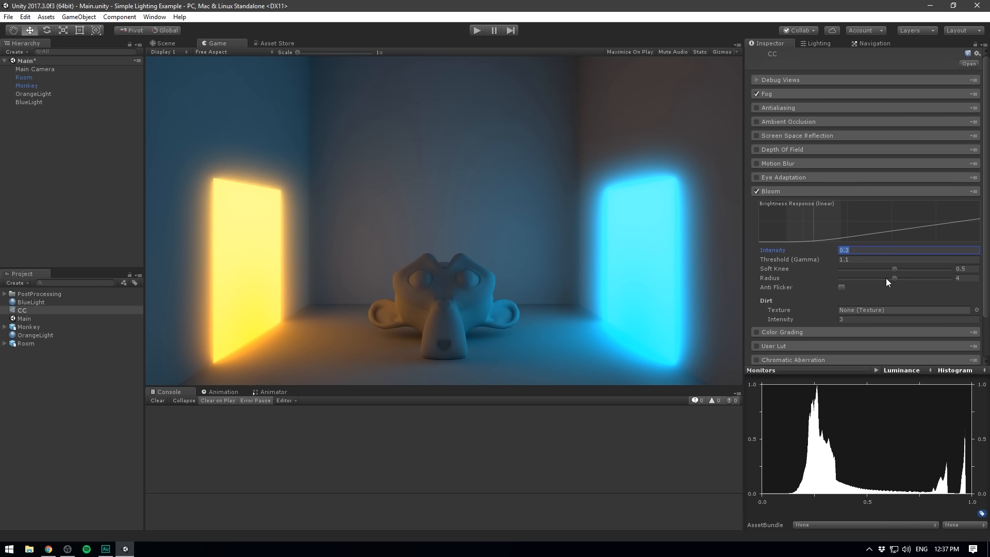
drag(884, 278, 873, 279)
click(778, 191)
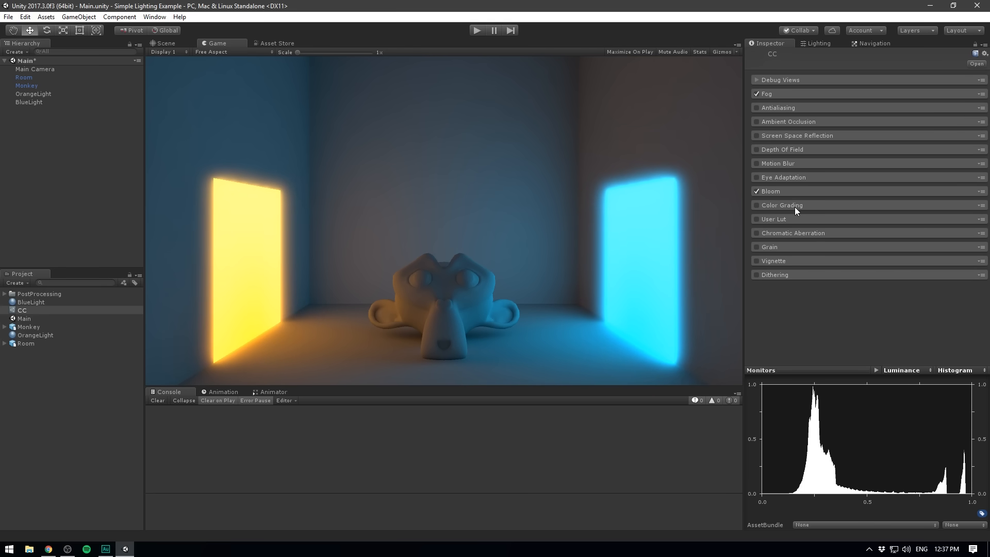
Enable Color Grading in the CC profile and set its tonemapper to Filmic (ACES).
click(756, 204)
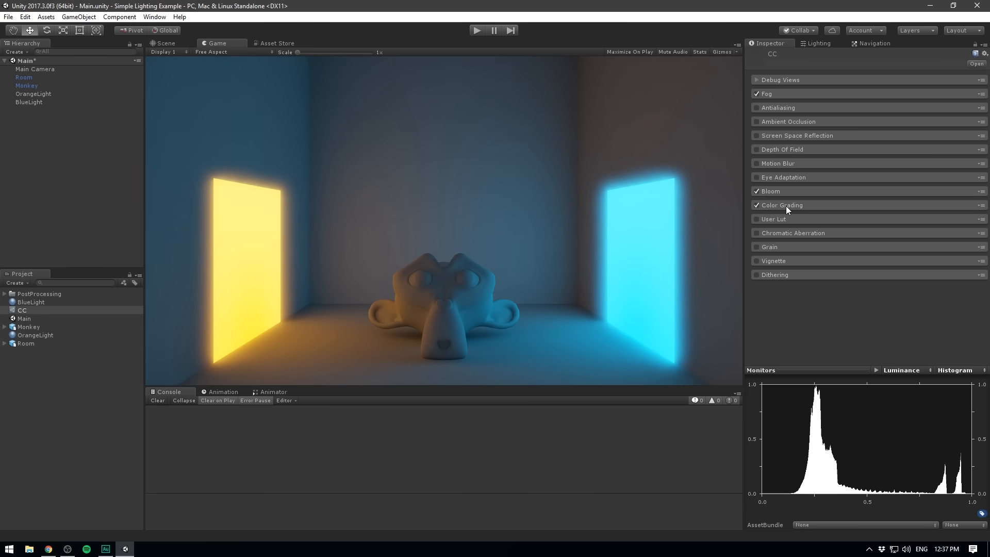
click(786, 205)
click(858, 225)
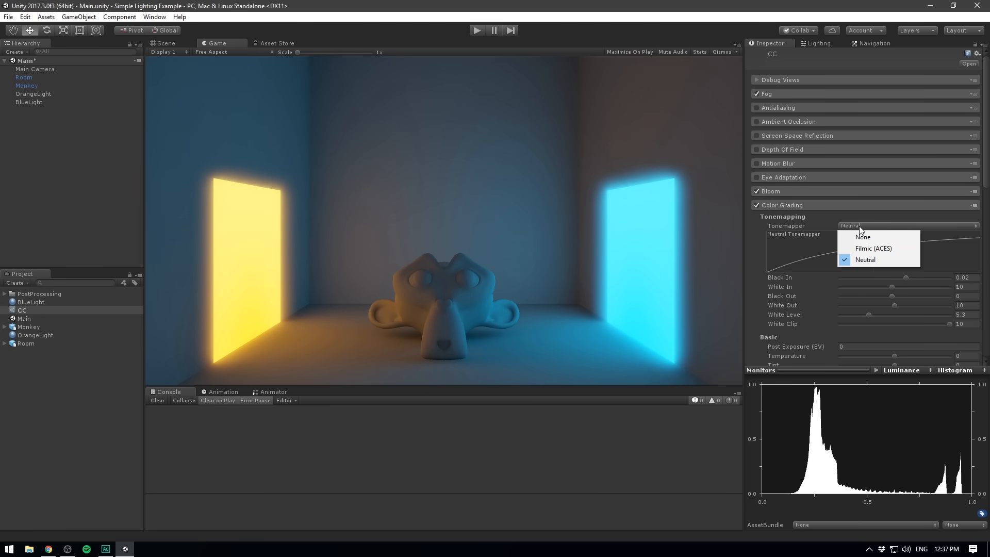
click(865, 247)
Lower the CC profile's bloom intensity to 0.17.
mouse_move(800, 246)
mouse_down()
mouse_move(816, 249)
mouse_move(800, 248)
mouse_up()
click(794, 205)
click(778, 192)
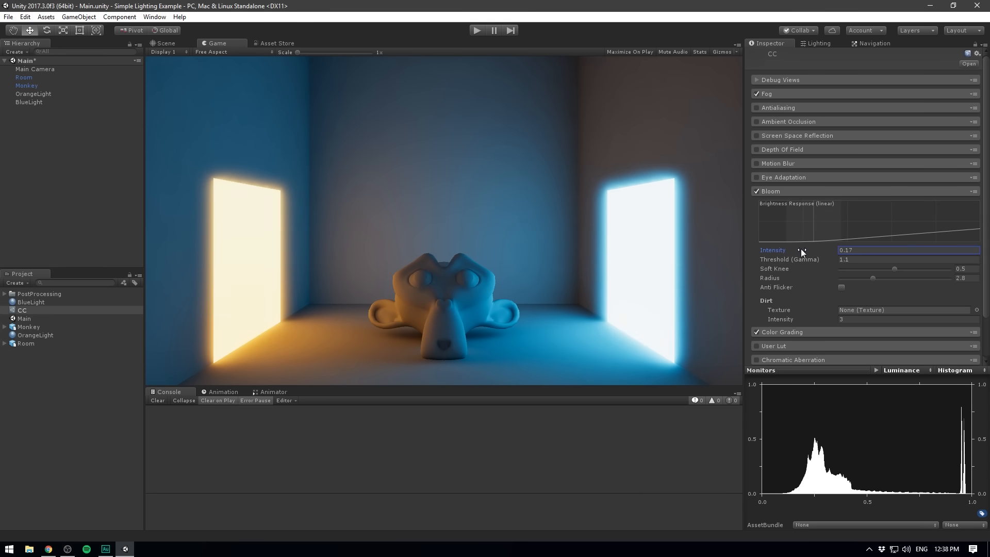
click(784, 191)
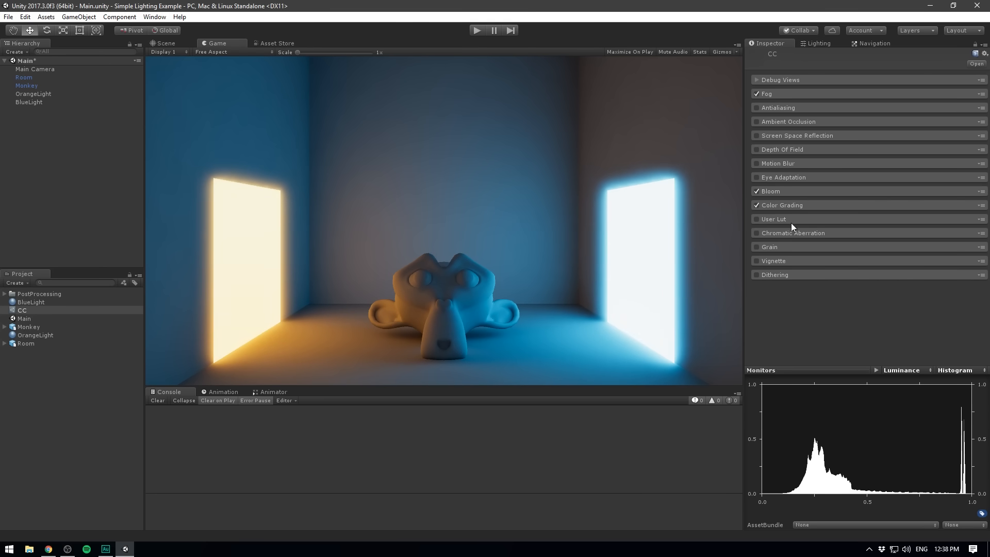
Enable Vignette in the CC profile, reduce its intensity, and inspect the finished room in the Scene view.
click(757, 260)
click(787, 261)
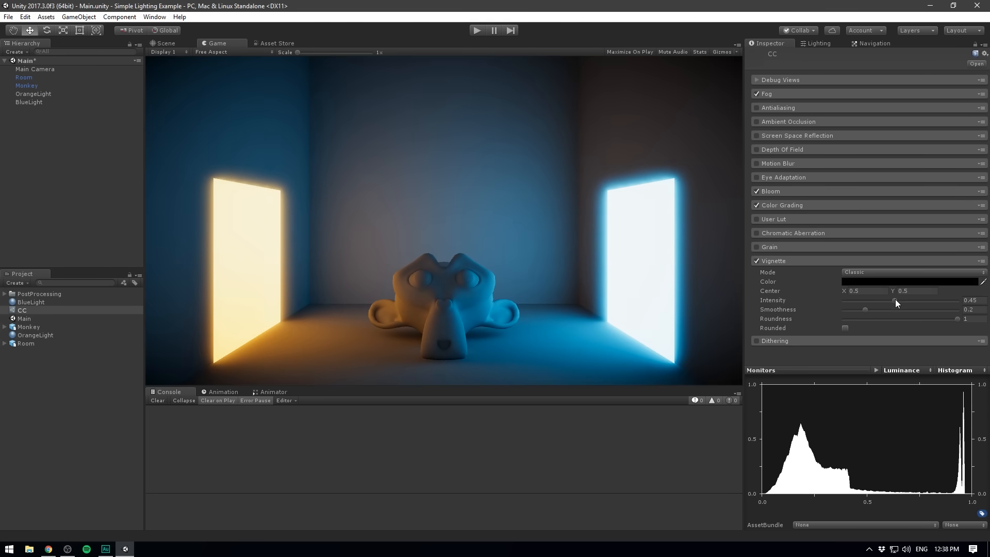
drag(892, 299, 871, 299)
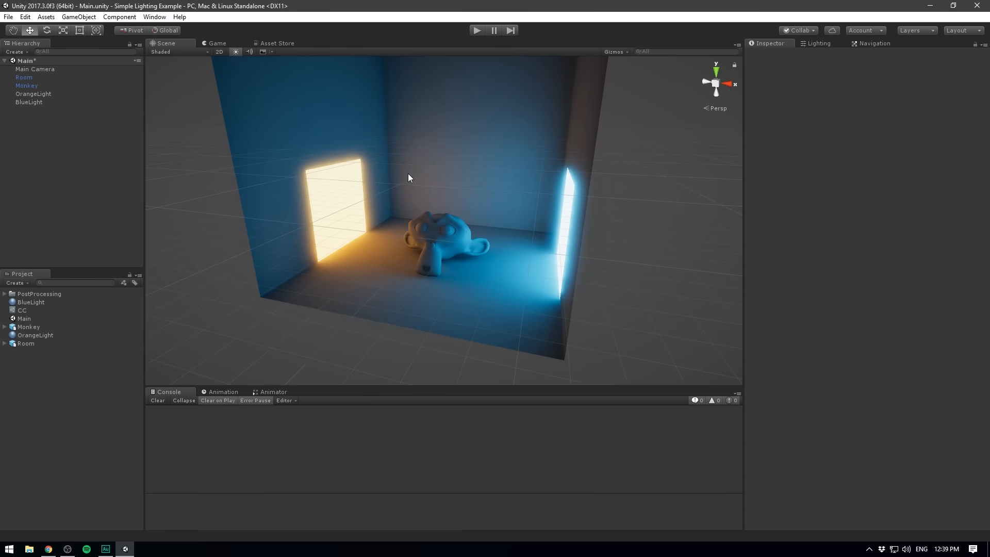
mouse_move(408, 178)
alt+mouse_down()
mouse_move(508, 186)
mouse_move(392, 180)
alt+mouse_up()
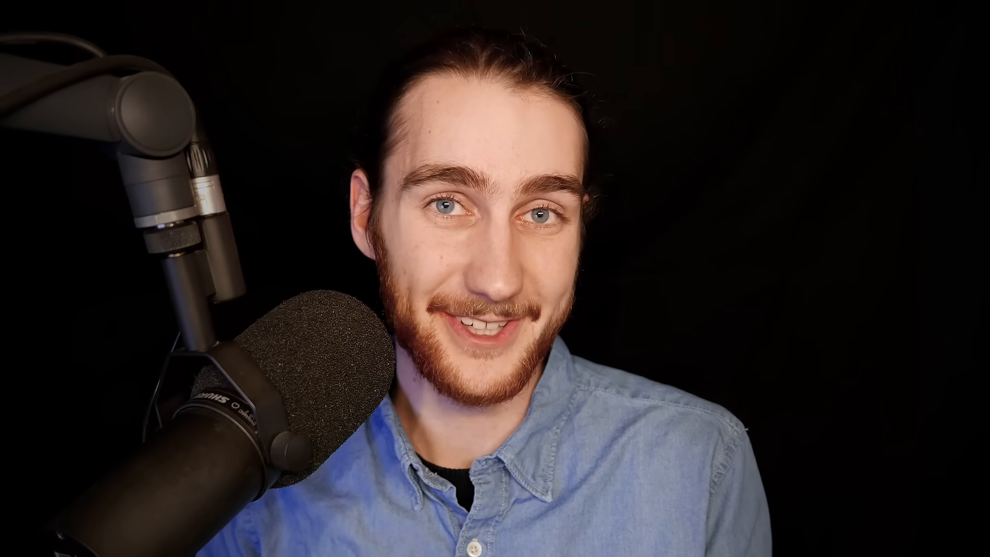